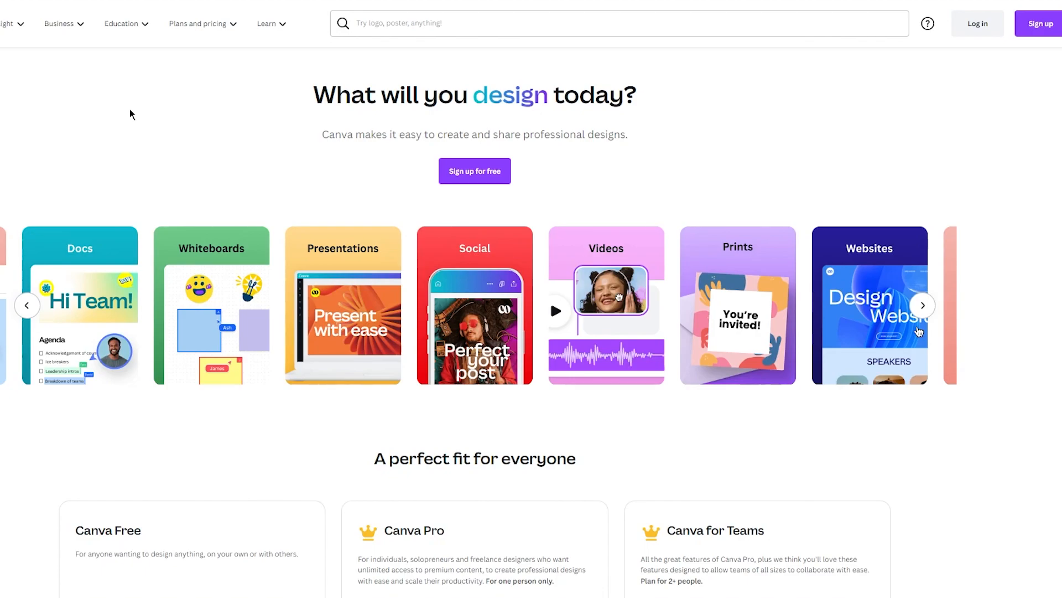
Log in with the existing Google account and dismiss the Canva Pro free trial offer
{"action": "left_click", "coordinate": [579, 23]}
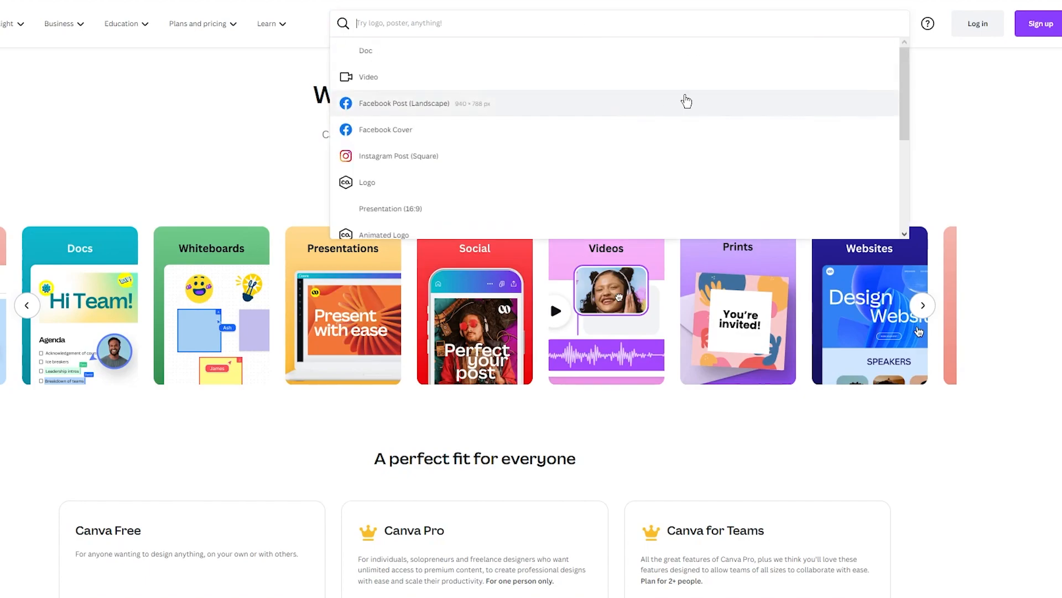
{"action": "left_click", "coordinate": [943, 138]}
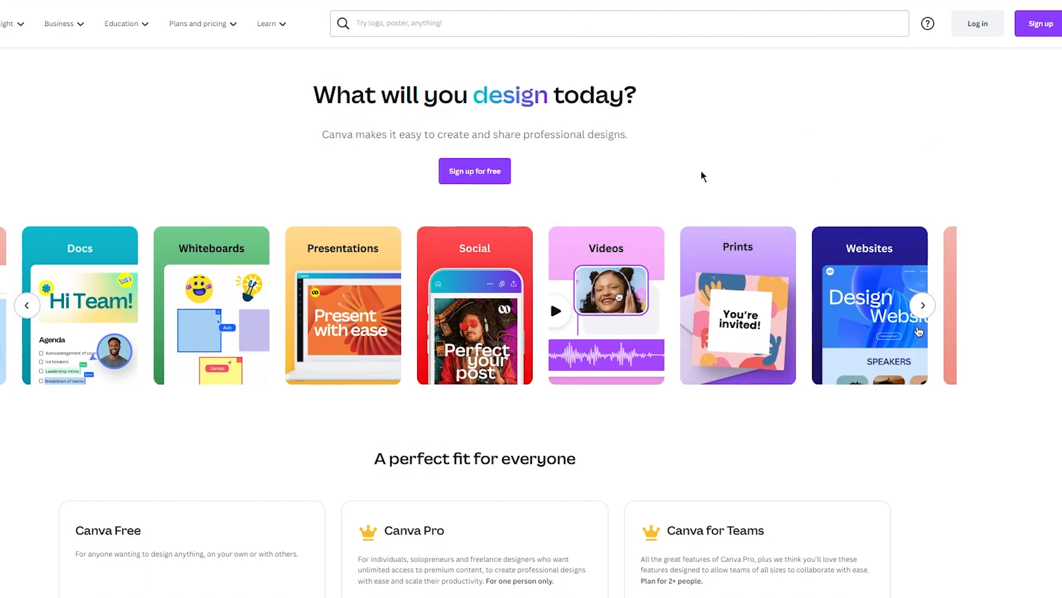
{"action": "left_click", "coordinate": [996, 25]}
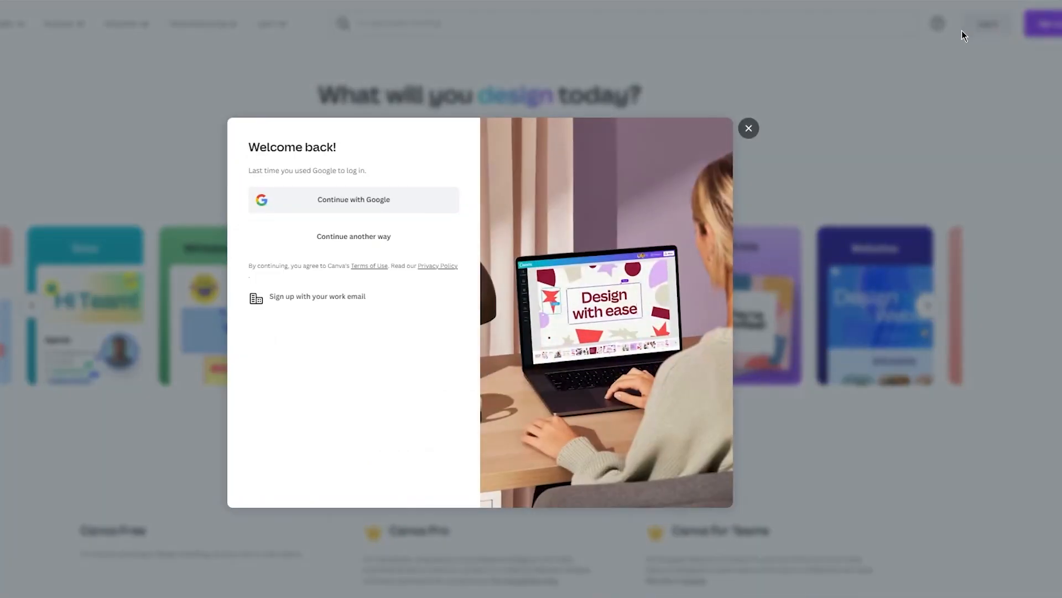
{"action": "left_click", "coordinate": [332, 204]}
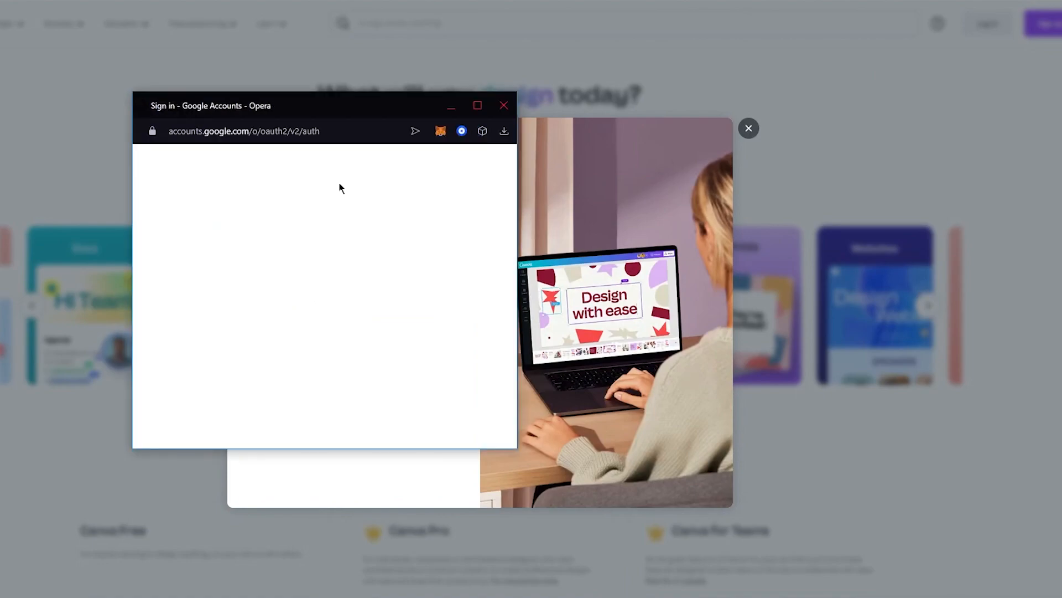
{"action": "left_click", "coordinate": [240, 290]}
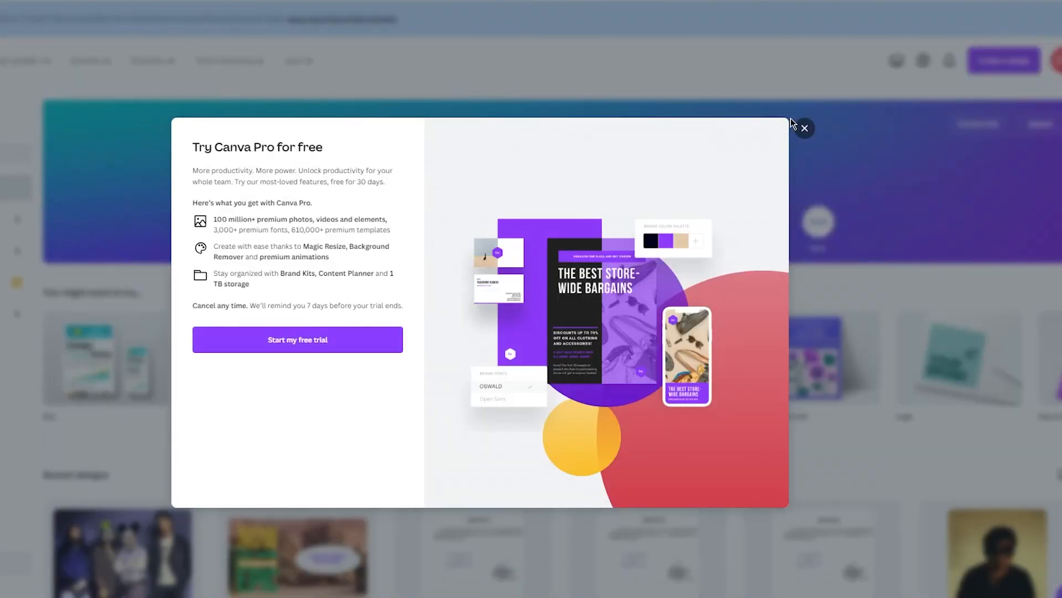
{"action": "left_click", "coordinate": [805, 128]}
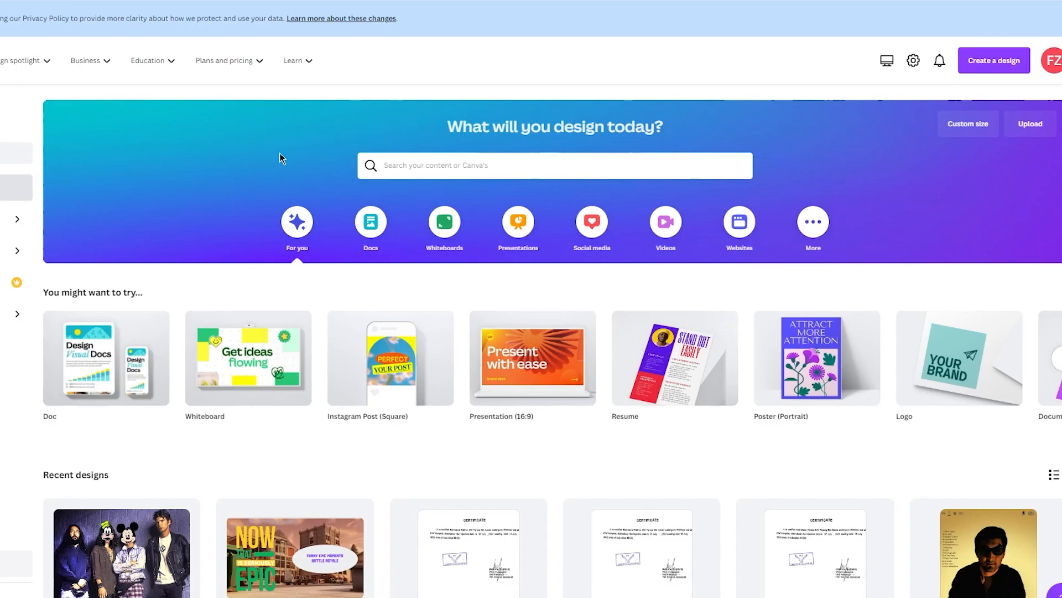
Look through the recent designs on the home page and the design types listed under Design spotlight
{"action": "scroll", "coordinate": [548, 221], "scroll_direction": "down", "scroll_amount": 10}
{"action": "scroll", "coordinate": [559, 360], "scroll_direction": "up", "scroll_amount": 4}
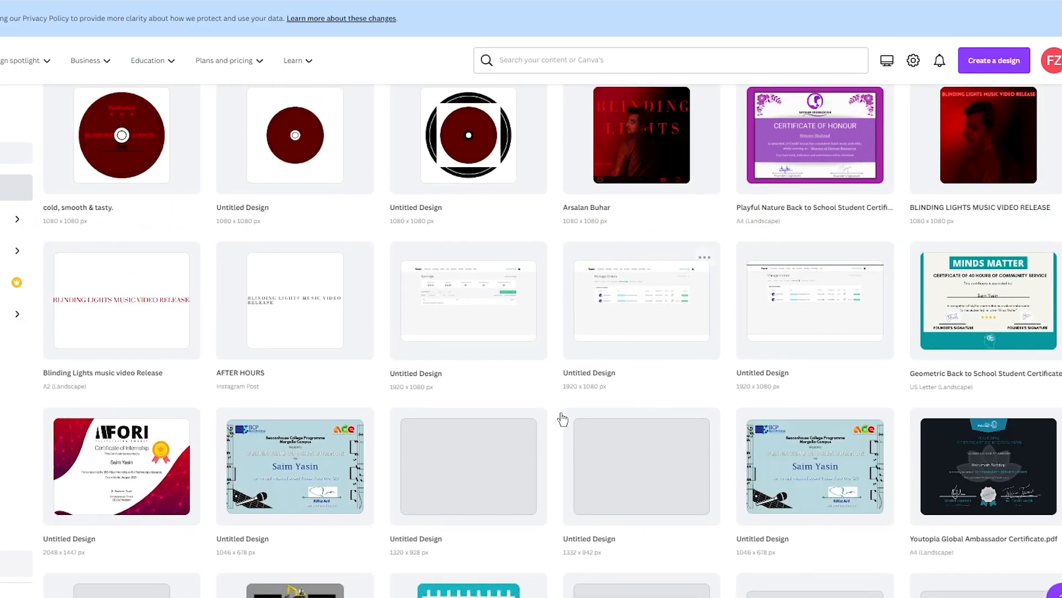
{"action": "scroll", "coordinate": [332, 260], "scroll_direction": "down", "scroll_amount": 10}
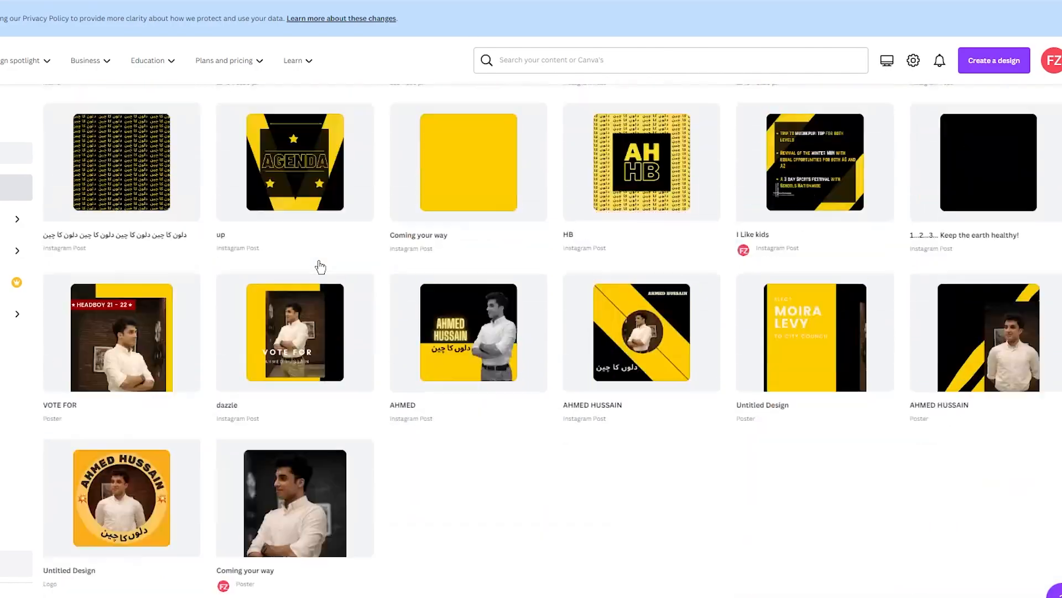
{"action": "scroll", "coordinate": [357, 267], "scroll_direction": "up", "scroll_amount": 15}
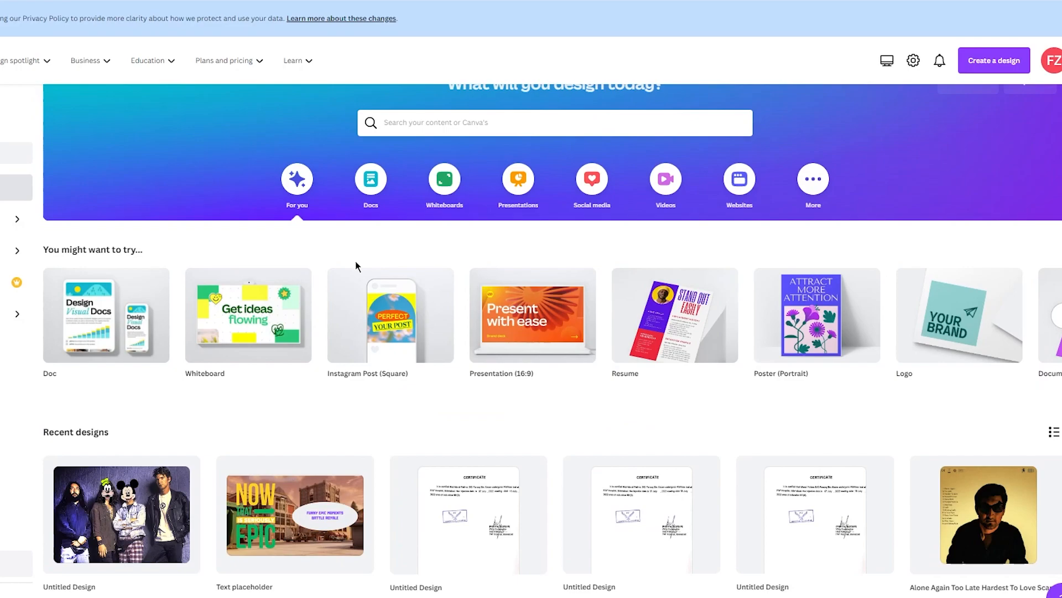
{"action": "mouse_move", "coordinate": [357, 71]}
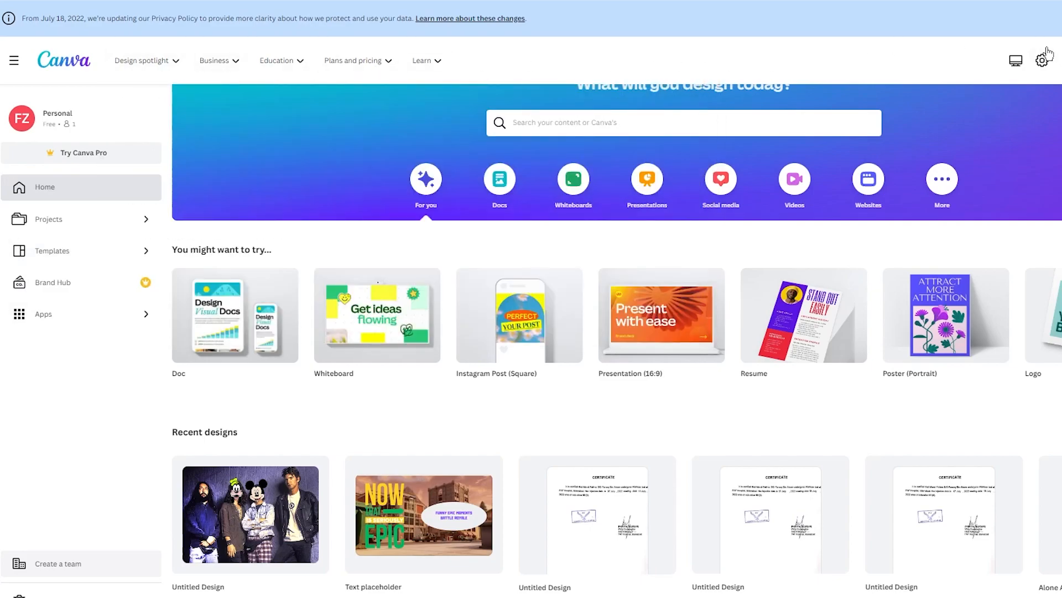
{"action": "scroll", "coordinate": [749, 288], "scroll_direction": "up", "scroll_amount": 1}
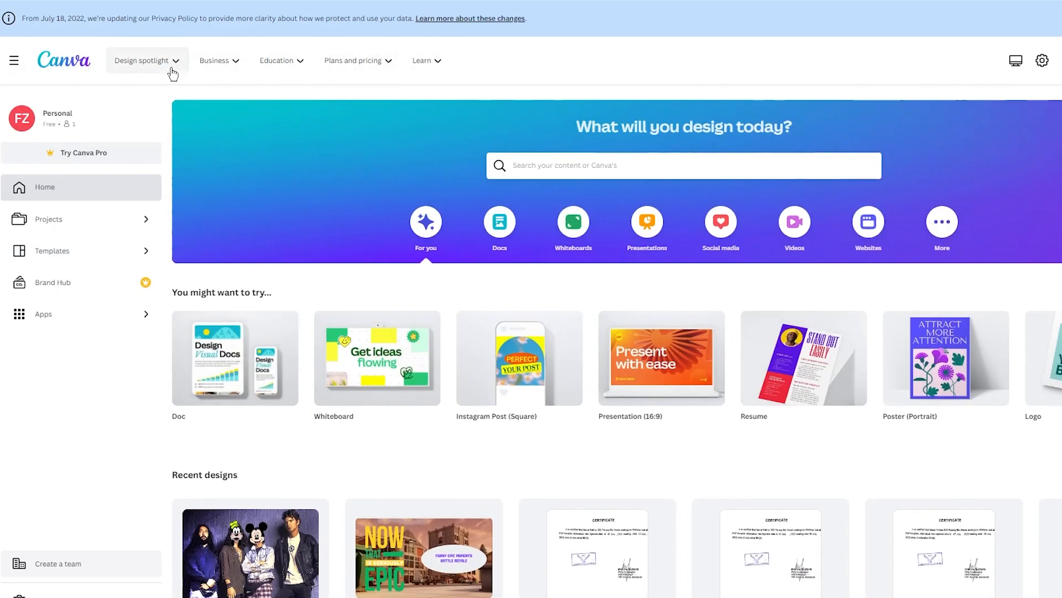
{"action": "mouse_move", "coordinate": [172, 72]}
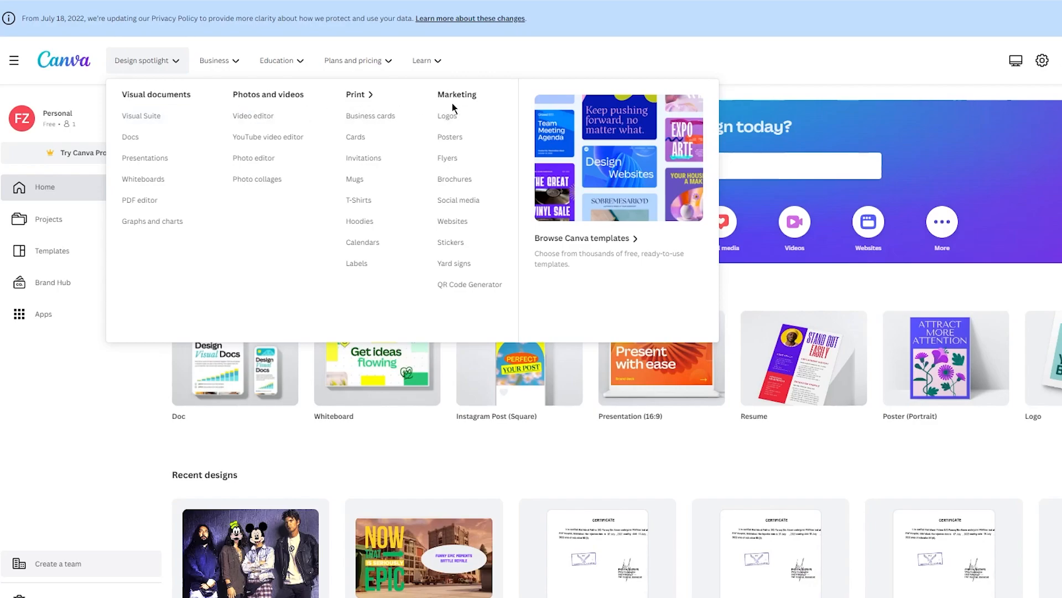
{"action": "mouse_move", "coordinate": [145, 60]}
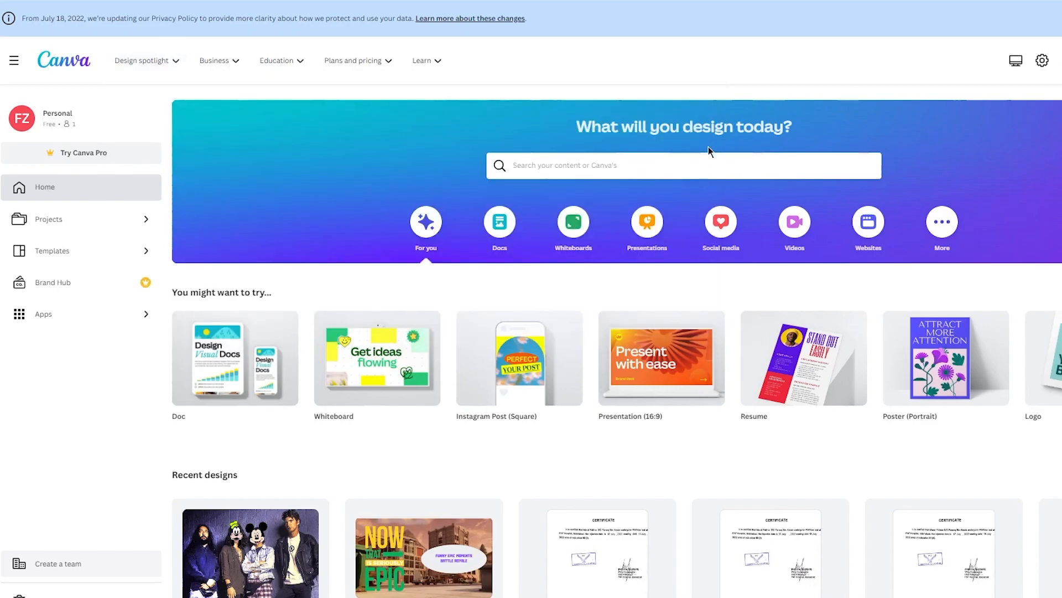
Search for "flyer" from the home page and open the Flyer (Portrait 5 x 7 in) templates
{"action": "left_click", "coordinate": [696, 155]}
{"action": "type", "text": "flyer"}
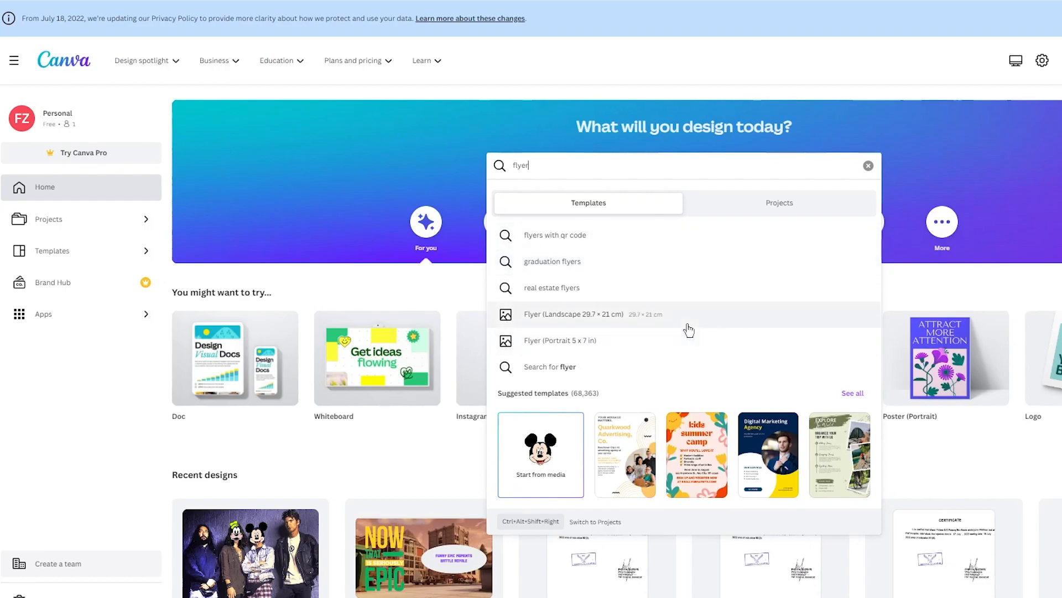
{"action": "left_click", "coordinate": [616, 335]}
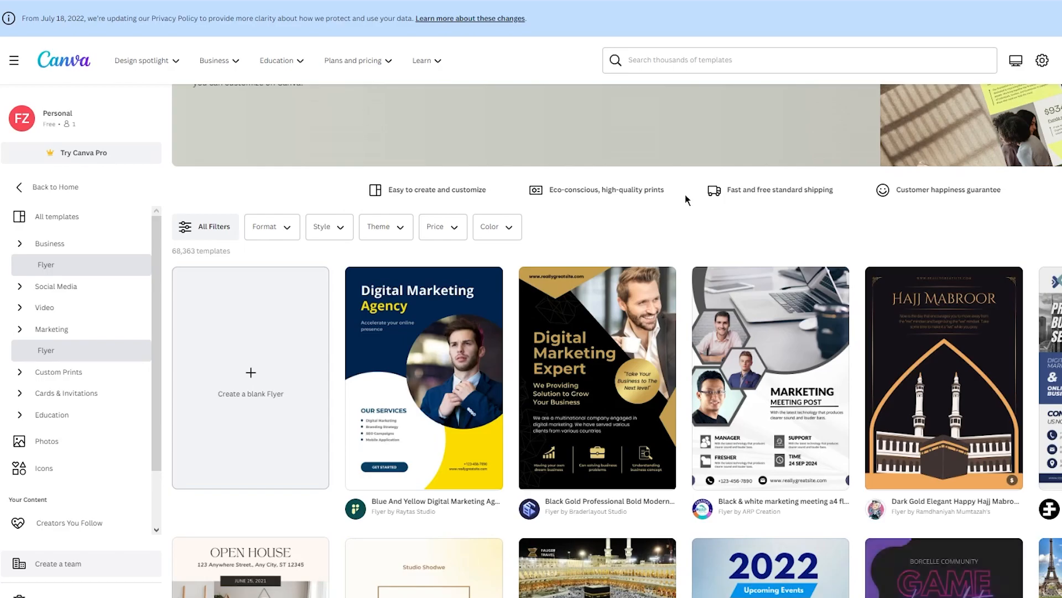
Browse the available flyer templates and their filter options
{"action": "scroll", "coordinate": [686, 198], "scroll_direction": "down", "scroll_amount": 3}
{"action": "scroll", "coordinate": [777, 183], "scroll_direction": "up", "scroll_amount": 3}
{"action": "scroll", "coordinate": [777, 184], "scroll_direction": "down", "scroll_amount": 8}
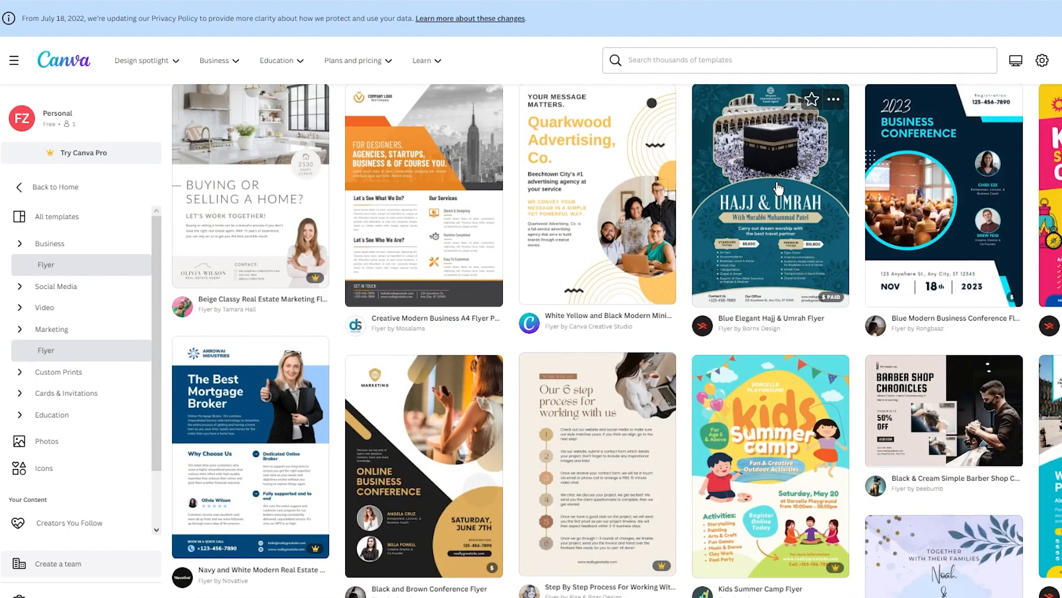
{"action": "scroll", "coordinate": [778, 189], "scroll_direction": "up", "scroll_amount": 8}
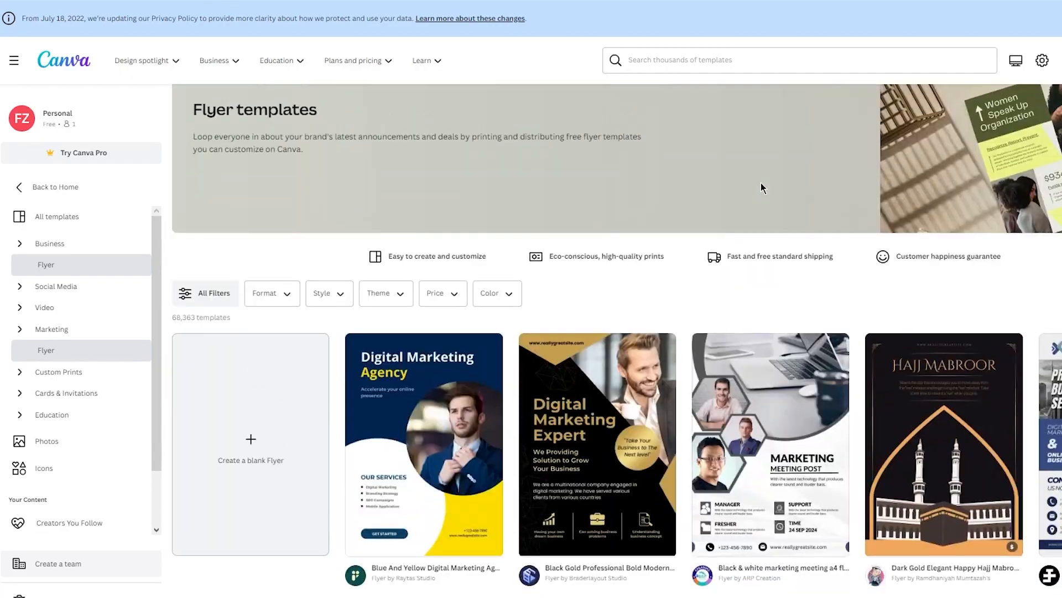
{"action": "scroll", "coordinate": [761, 182], "scroll_direction": "down", "scroll_amount": 3}
{"action": "right_click", "coordinate": [270, 295]}
{"action": "left_click", "coordinate": [270, 296]}
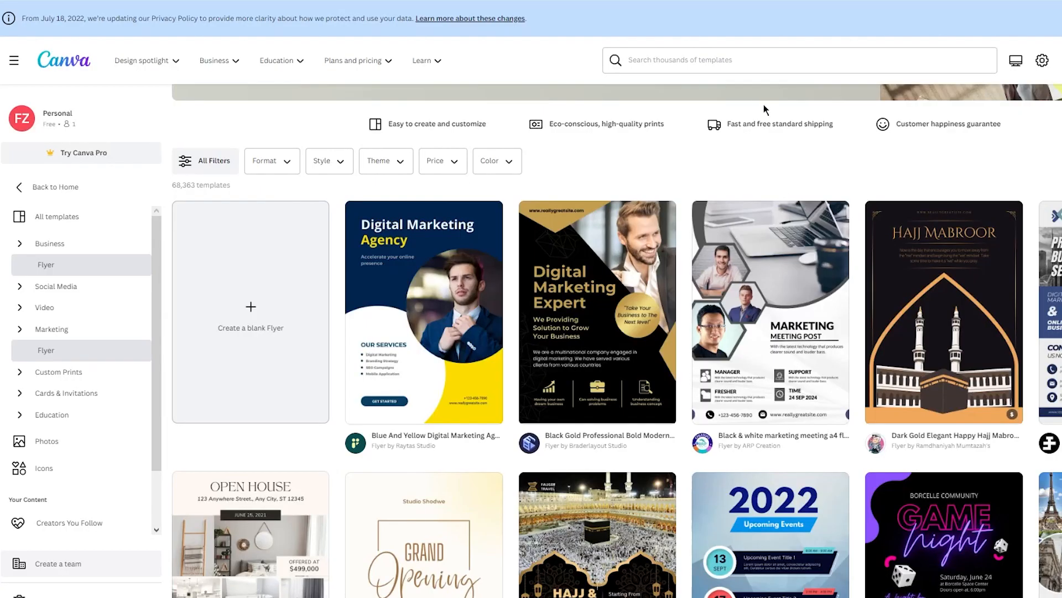
Search the templates for "sports flyer", retrying the page load if it fails
{"action": "scroll", "coordinate": [685, 266], "scroll_direction": "up", "scroll_amount": 5}
{"action": "left_click", "coordinate": [692, 60]}
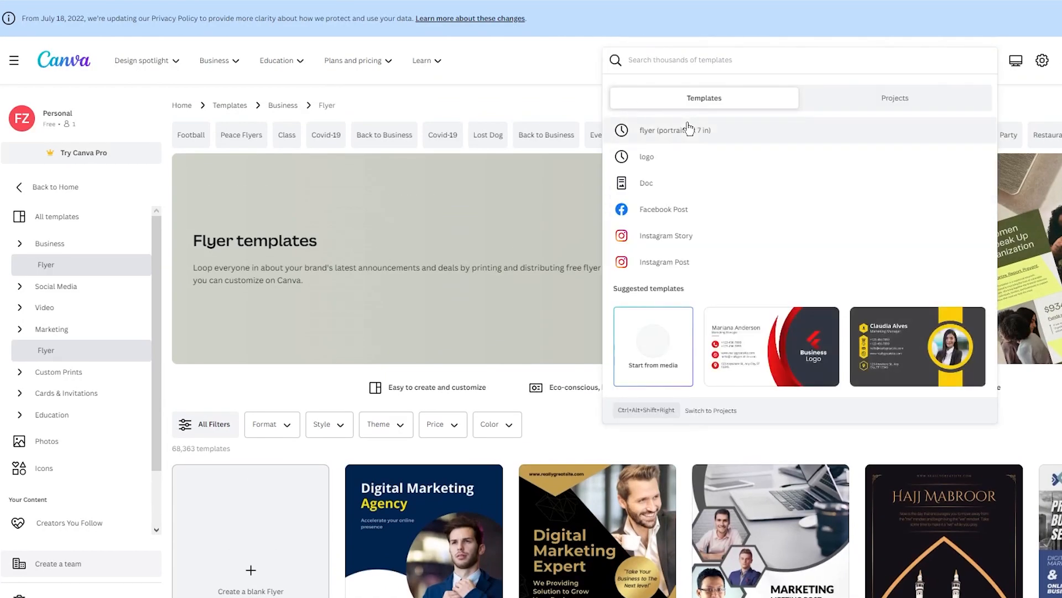
{"action": "type", "text": "sports"}
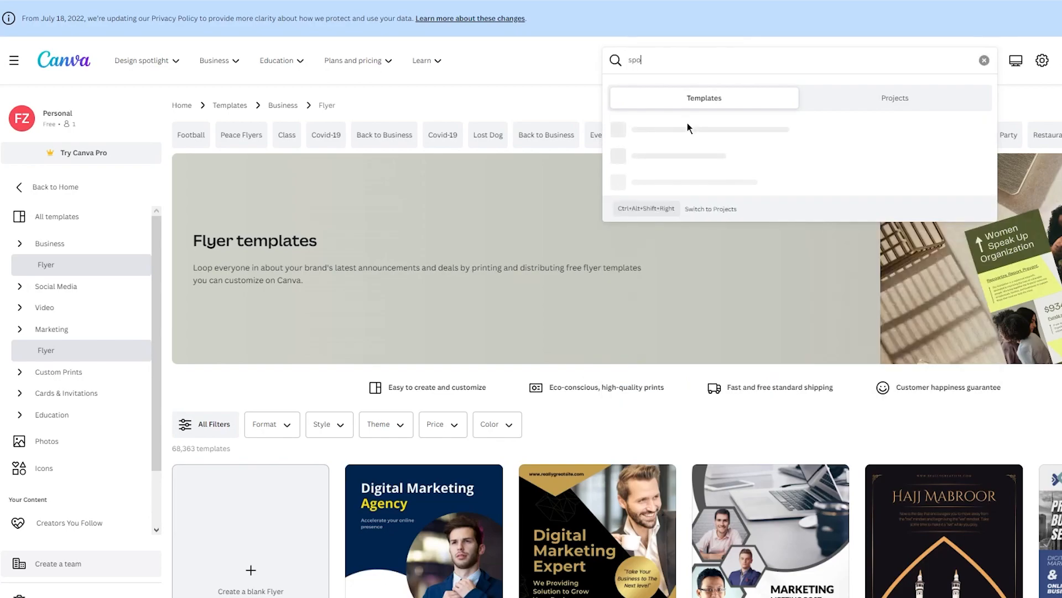
{"action": "type", "text": "flyer"}
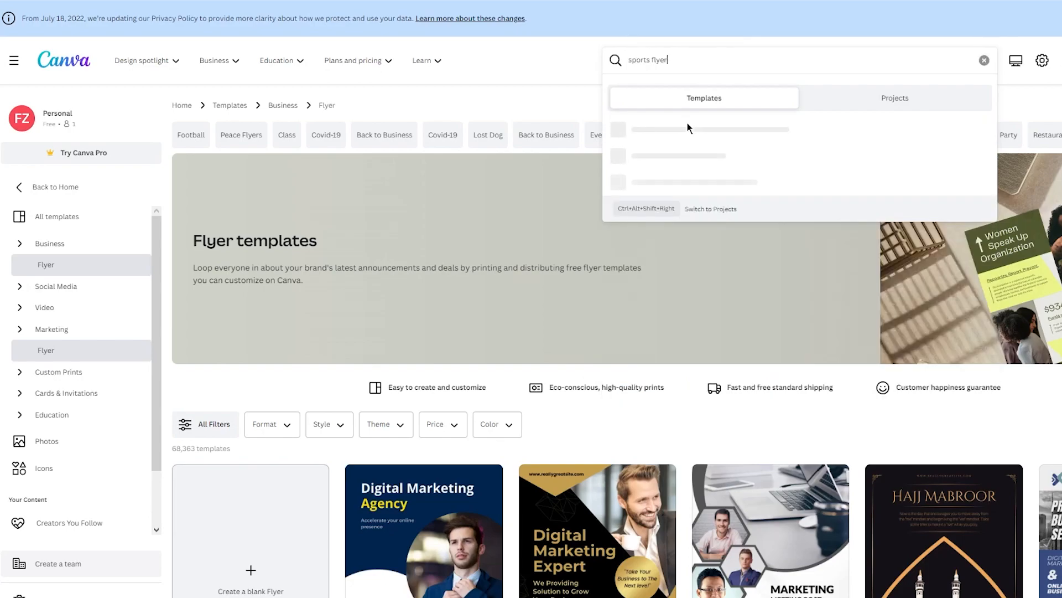
{"action": "key", "text": "Return"}
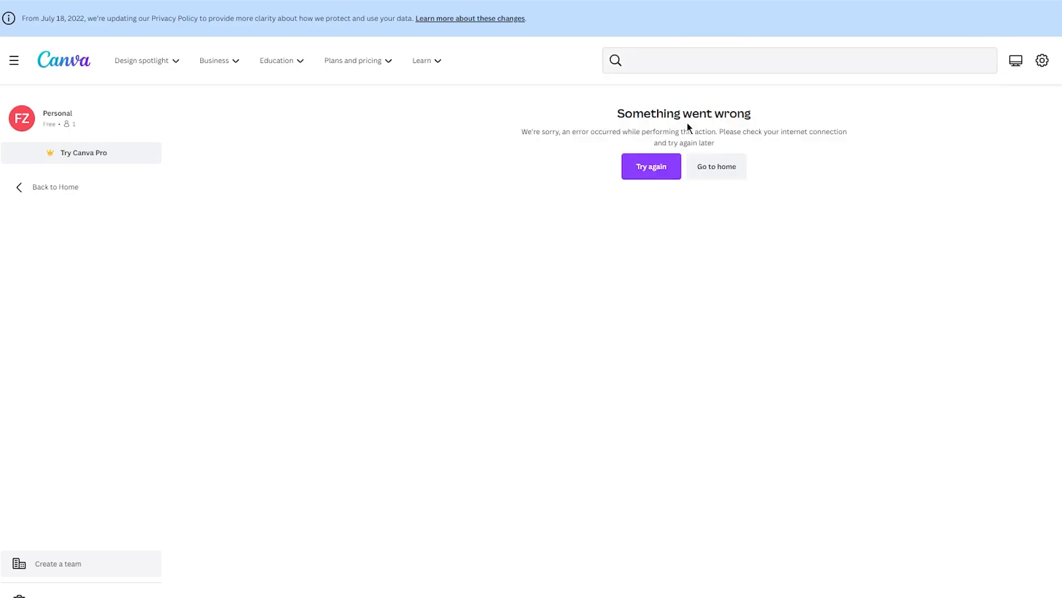
{"action": "left_click", "coordinate": [639, 167]}
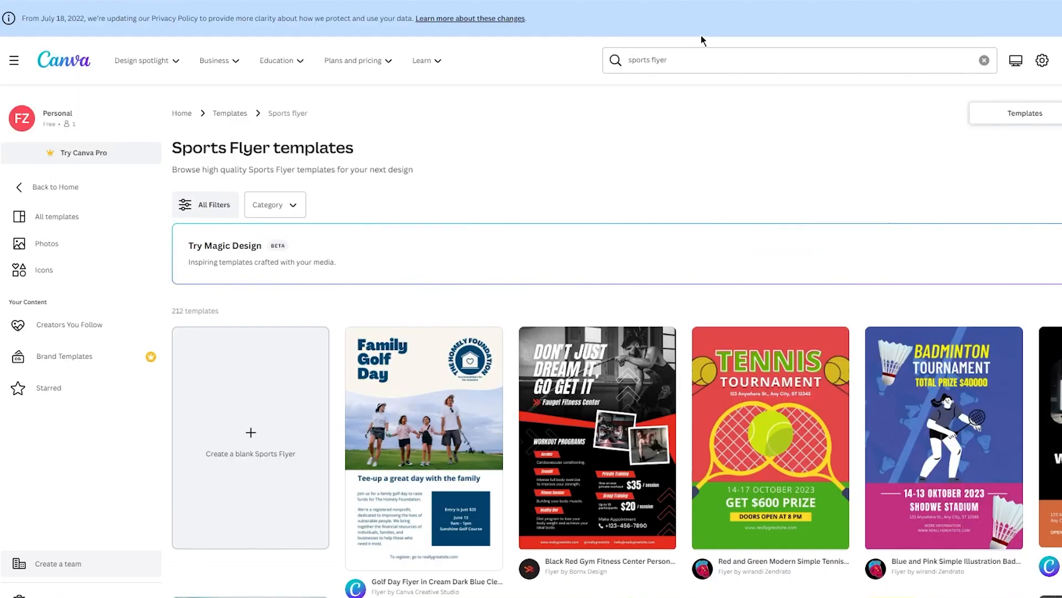
Browse the sports flyer templates and open the Red and Green Modern Simple Tennis Tournament Flyer for customizing
{"action": "scroll", "coordinate": [589, 268], "scroll_direction": "down", "scroll_amount": 5}
{"action": "scroll", "coordinate": [589, 269], "scroll_direction": "down", "scroll_amount": 4}
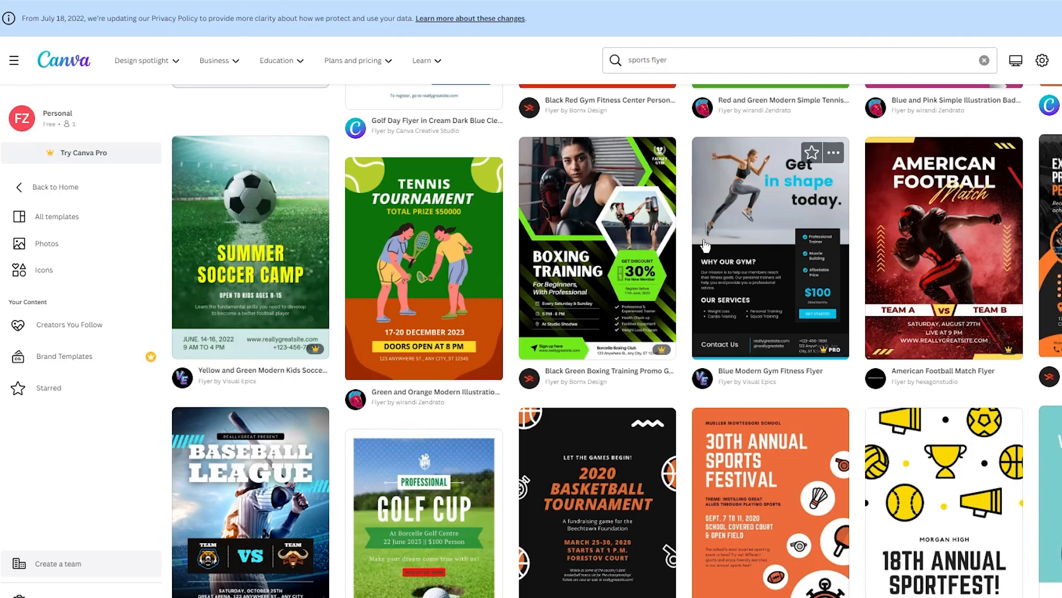
{"action": "scroll", "coordinate": [706, 245], "scroll_direction": "down", "scroll_amount": 7}
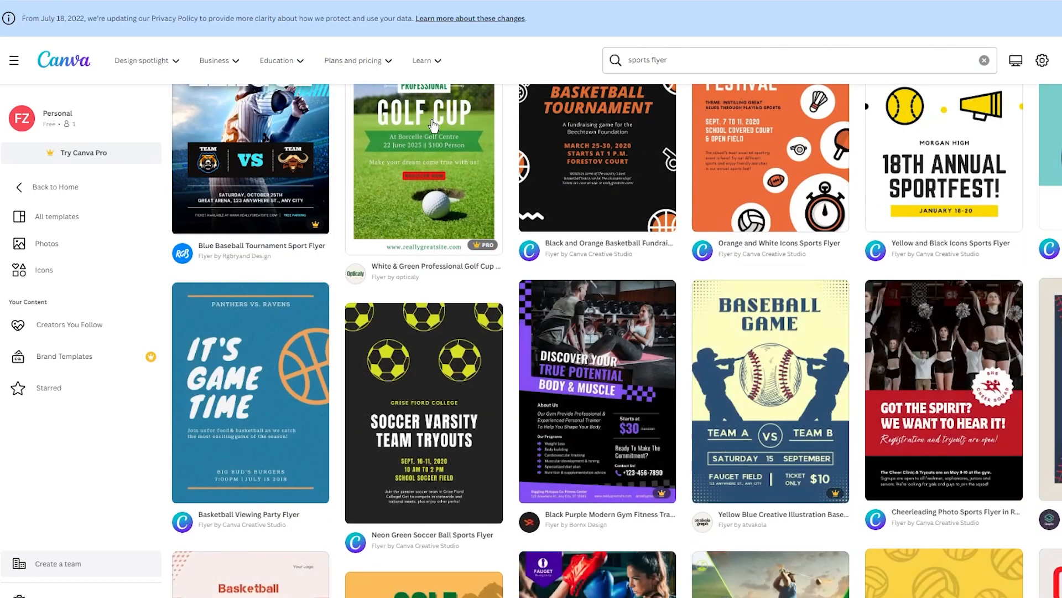
{"action": "scroll", "coordinate": [578, 432], "scroll_direction": "up", "scroll_amount": 16}
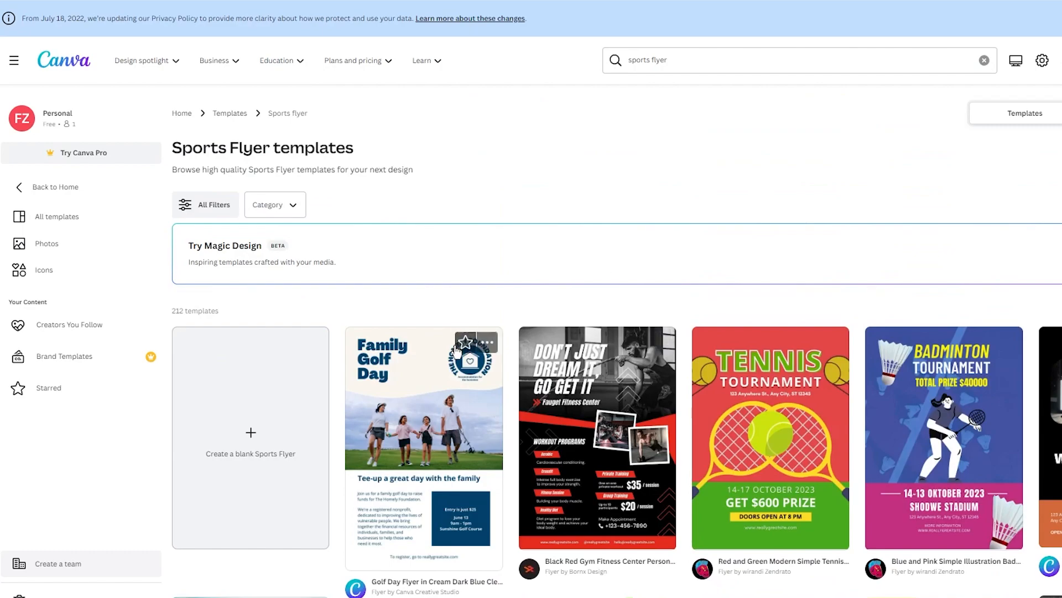
{"action": "scroll", "coordinate": [481, 431], "scroll_direction": "down", "scroll_amount": 5}
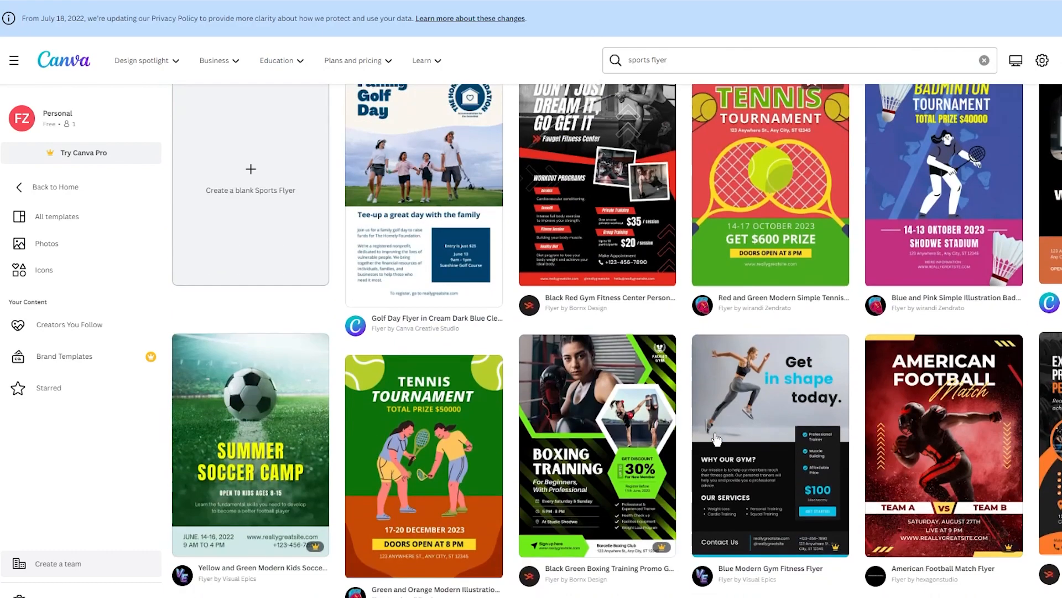
{"action": "scroll", "coordinate": [891, 447], "scroll_direction": "down", "scroll_amount": 2}
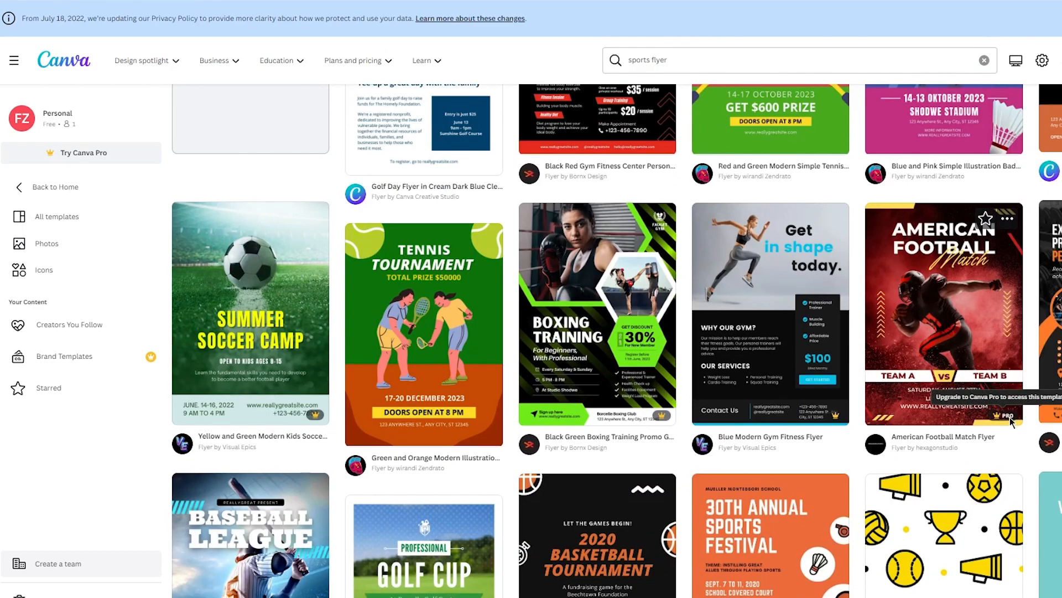
{"action": "scroll", "coordinate": [558, 462], "scroll_direction": "up", "scroll_amount": 7}
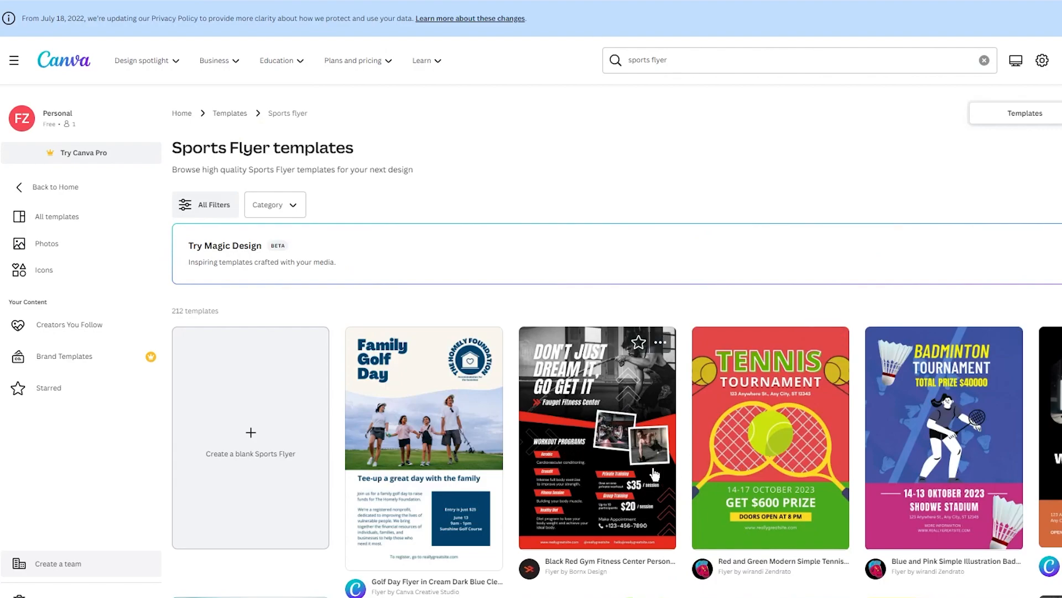
{"action": "left_click", "coordinate": [795, 469]}
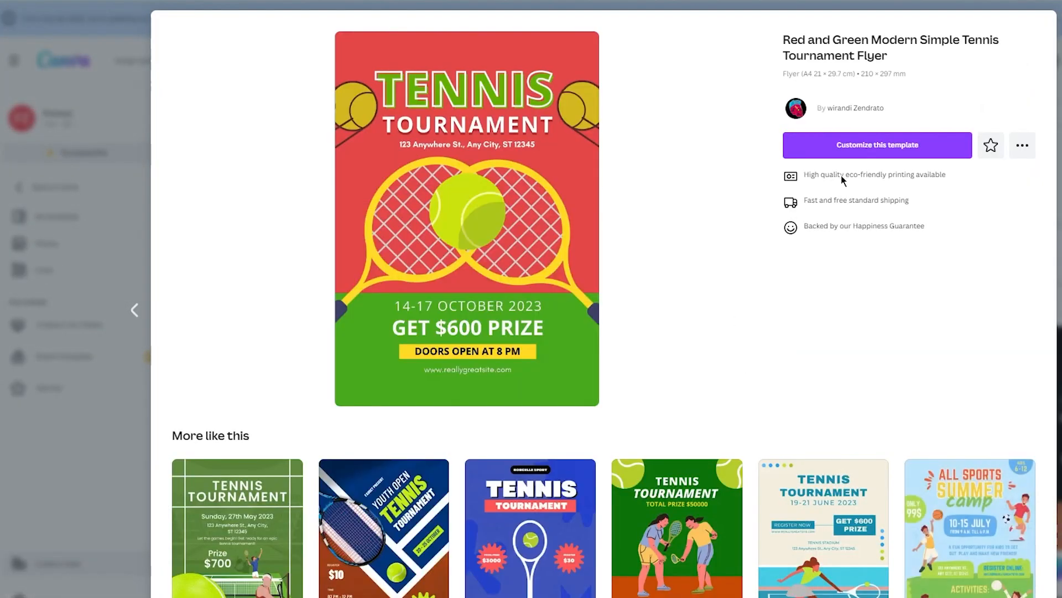
{"action": "left_click", "coordinate": [830, 152]}
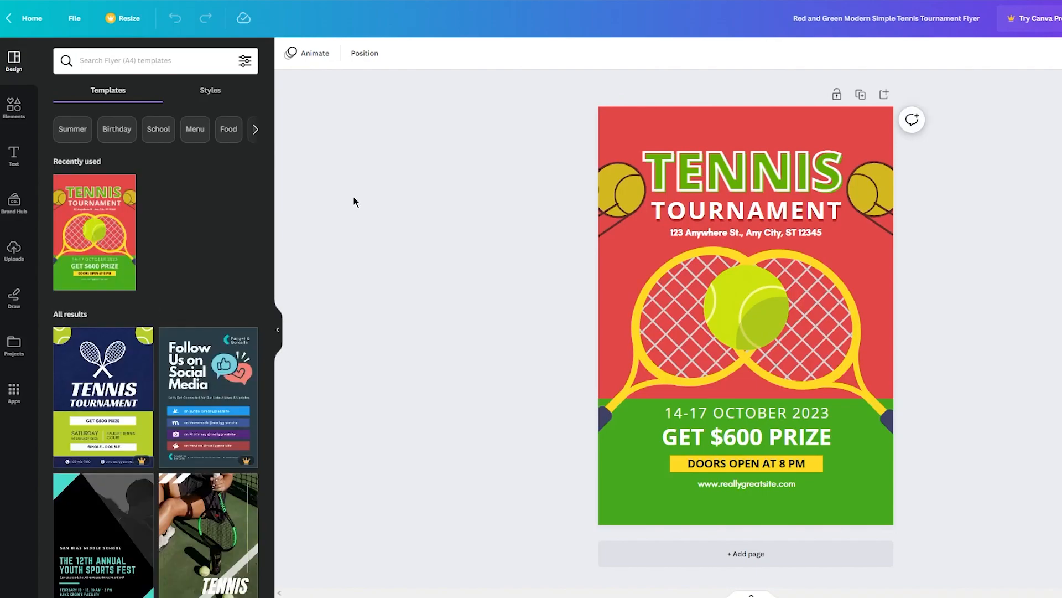
Replace the flyer's heading word "TENNIS" with "SOCCER"
{"action": "double_click", "coordinate": [778, 164]}
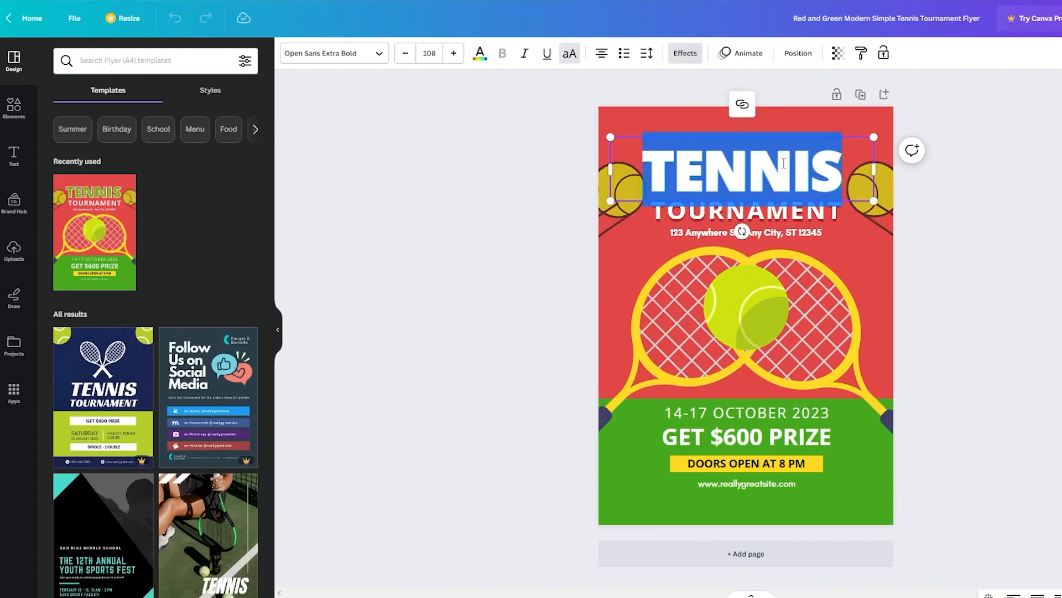
{"action": "type", "text": "SOCCER"}
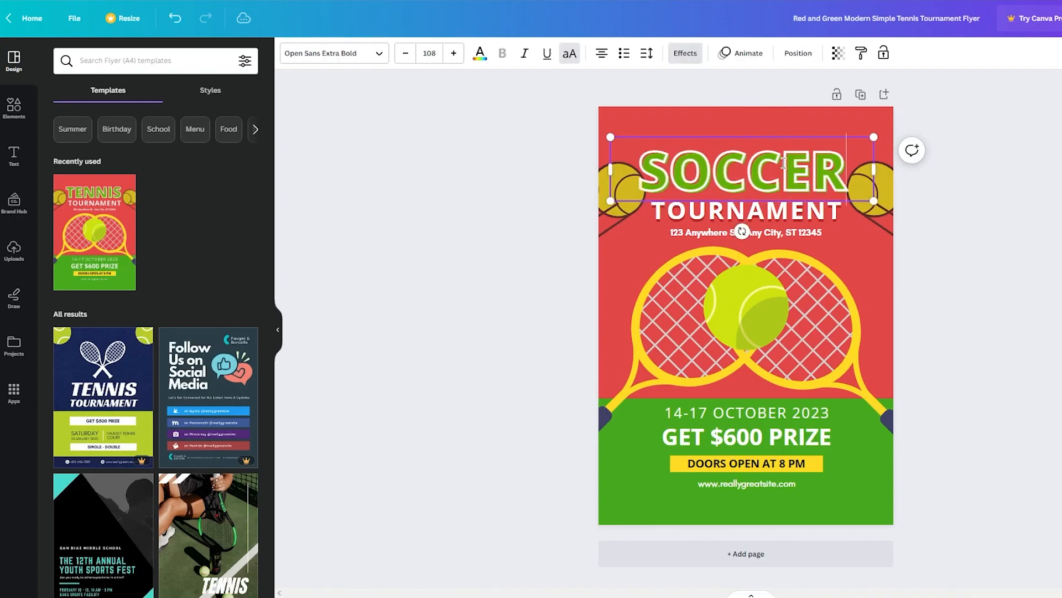
{"action": "left_click", "coordinate": [858, 205]}
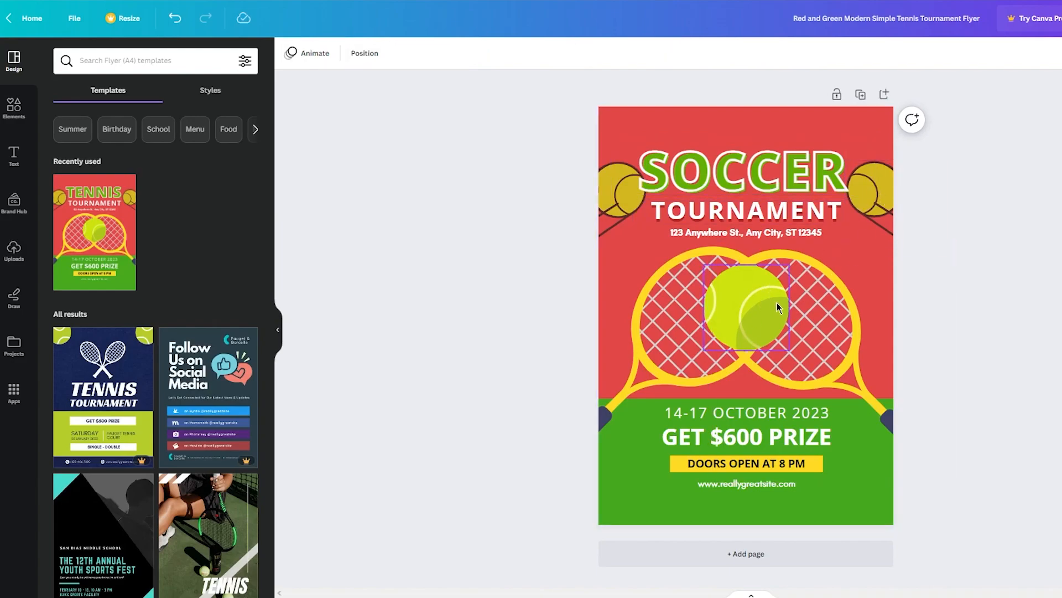
Delete the large tennis ball lying over the two crossed rackets in the middle of the flyer
{"action": "left_click", "coordinate": [735, 312]}
{"action": "key", "text": "Delete"}
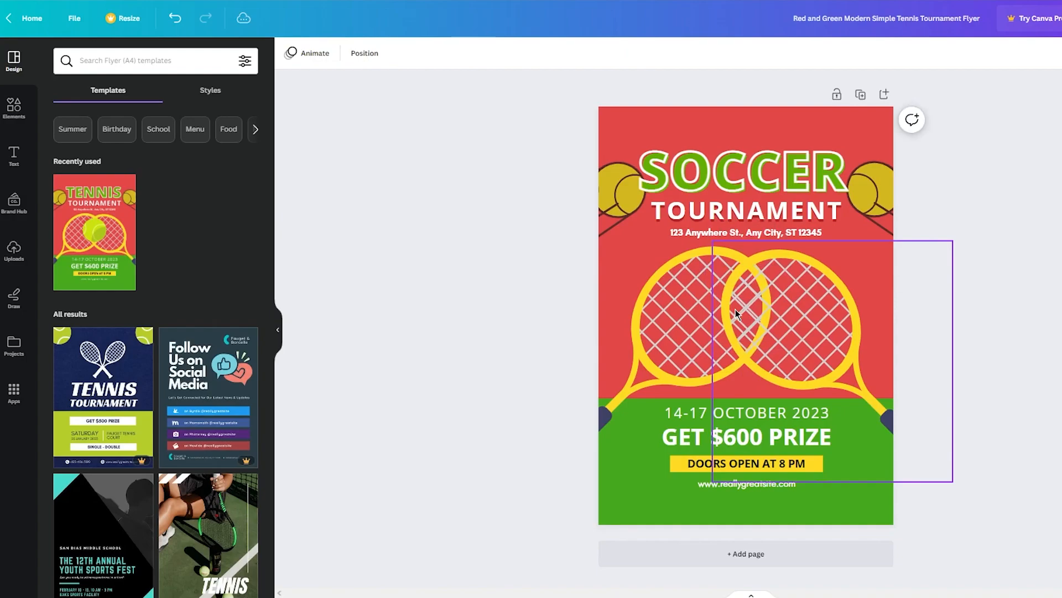
Delete both crossed tennis rackets from the middle of the flyer
{"action": "left_click", "coordinate": [736, 312]}
{"action": "key", "text": "Delete"}
{"action": "left_click", "coordinate": [736, 312]}
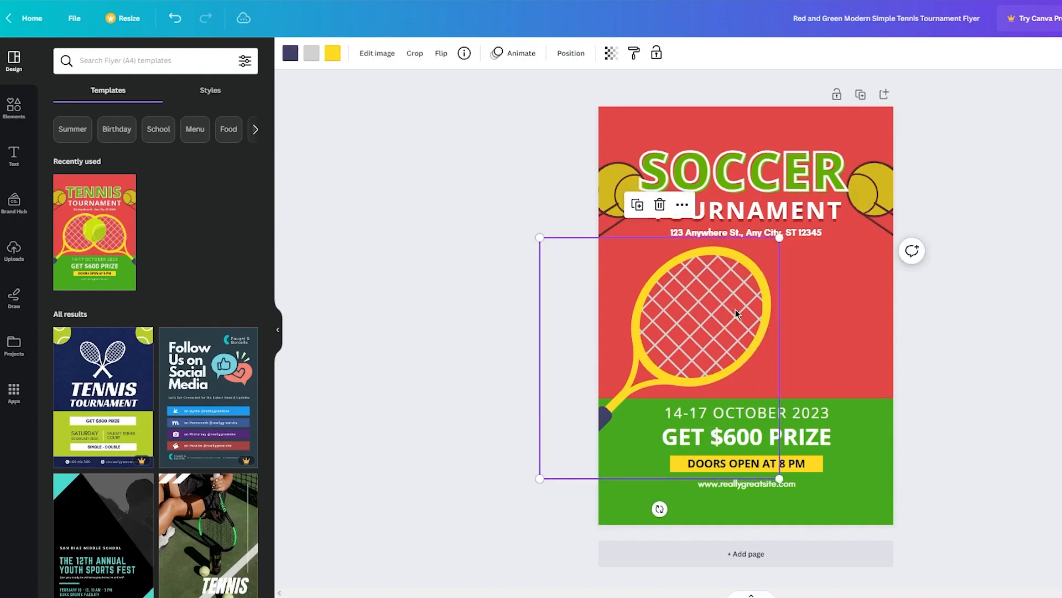
{"action": "key", "text": "Delete"}
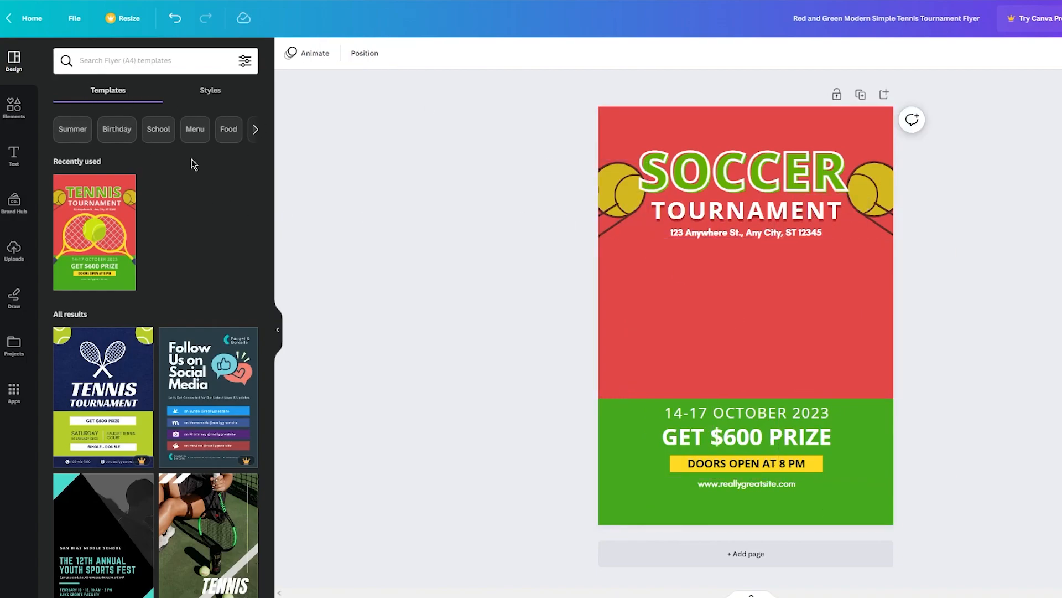
Search the elements for "football" and add the black-and-white soccer ball graphic to the middle of the flyer
{"action": "left_click", "coordinate": [14, 107]}
{"action": "left_click", "coordinate": [139, 55]}
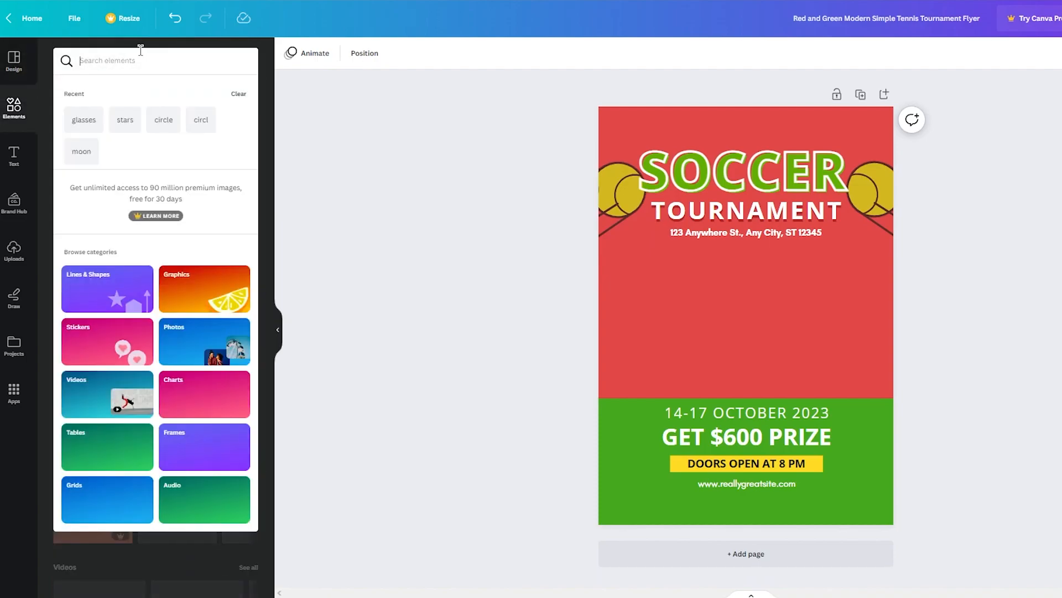
{"action": "type", "text": "football"}
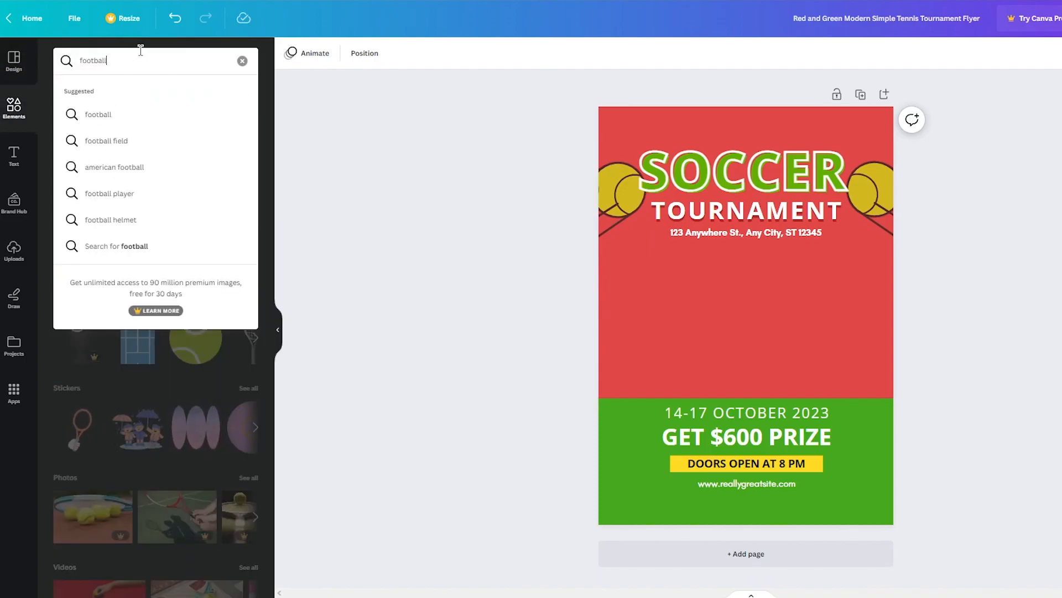
{"action": "key", "text": "Return"}
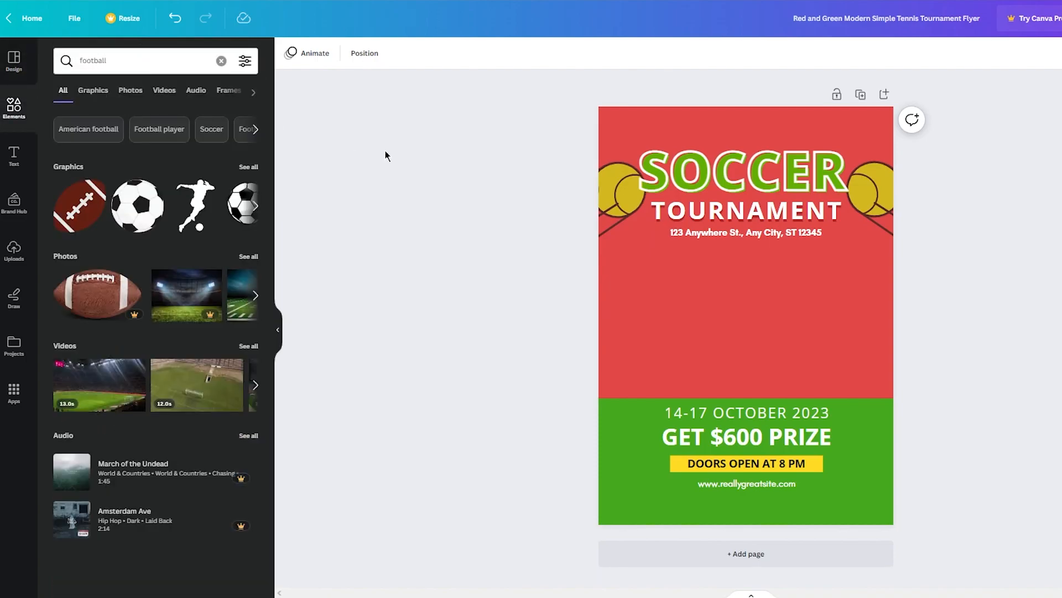
{"action": "left_click", "coordinate": [153, 216]}
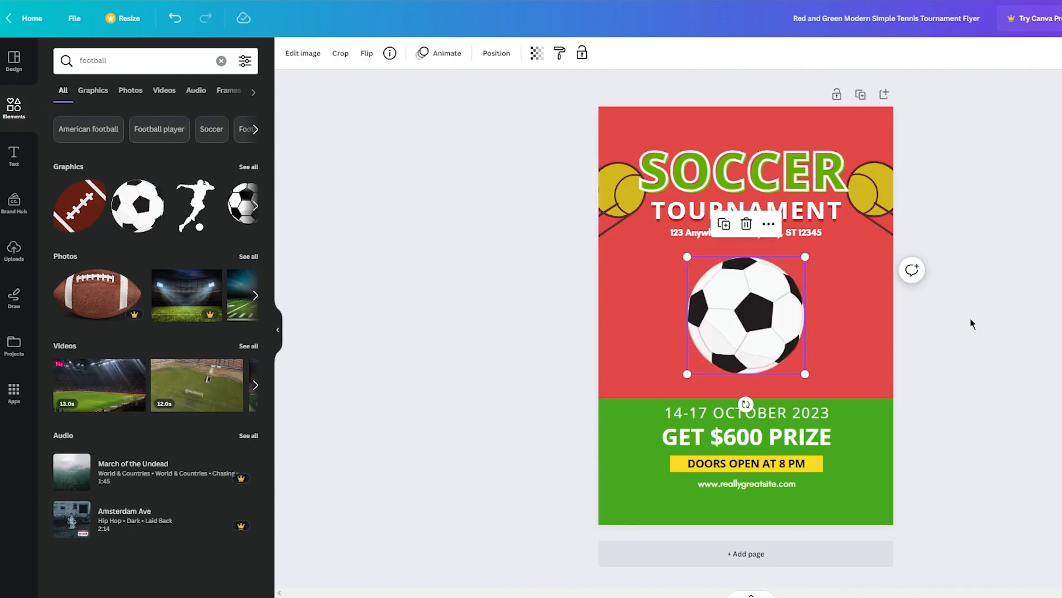
{"action": "left_click", "coordinate": [1042, 303]}
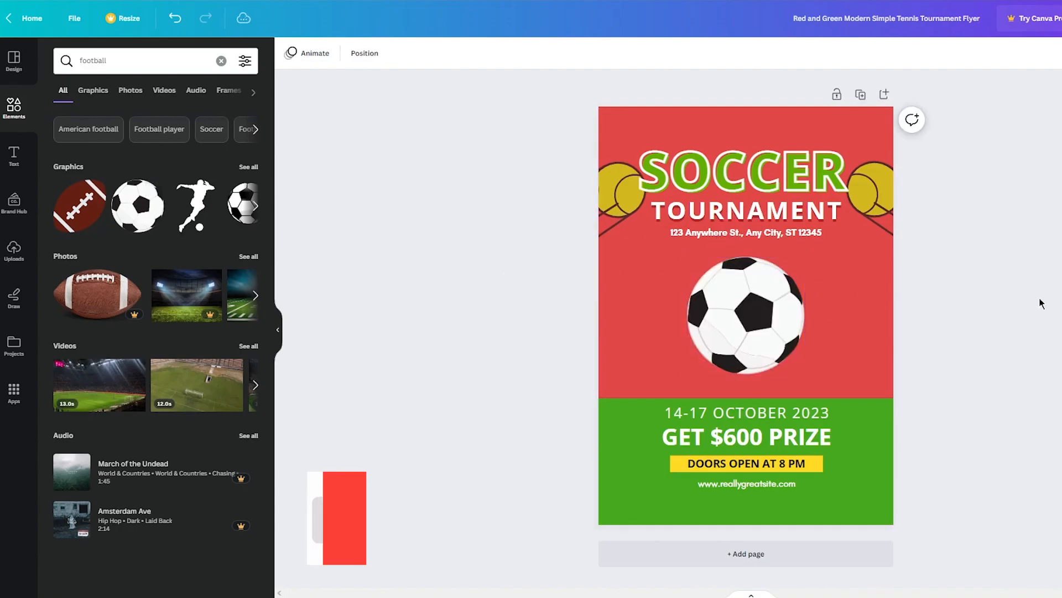
Delete the two yellow tennis ball graphics on either side of the "SOCCER" heading
{"action": "left_click", "coordinate": [881, 191]}
{"action": "key", "text": "Delete"}
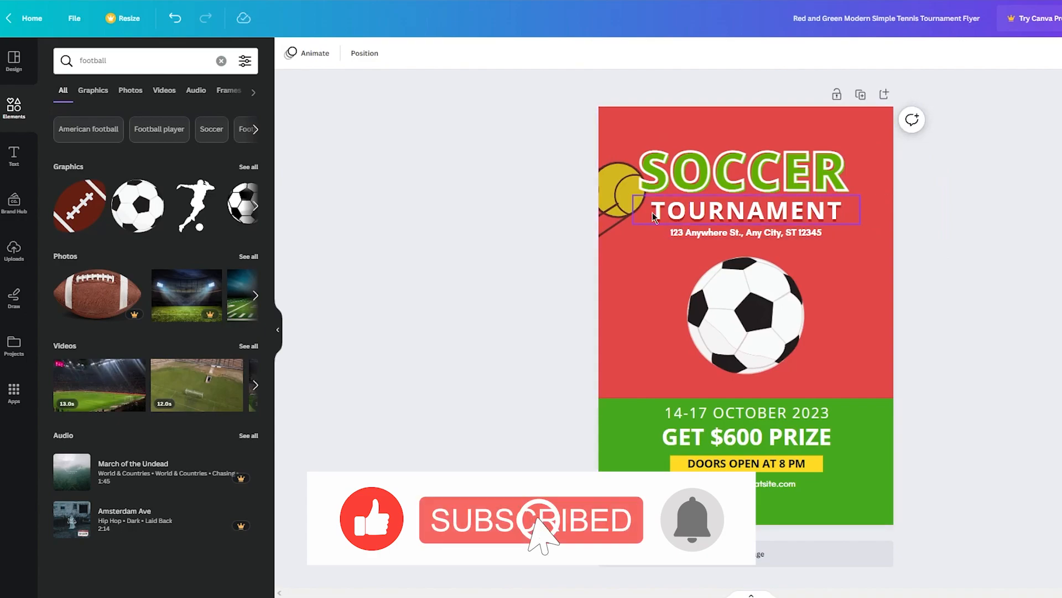
{"action": "left_click", "coordinate": [620, 189]}
{"action": "left_click", "coordinate": [611, 218]}
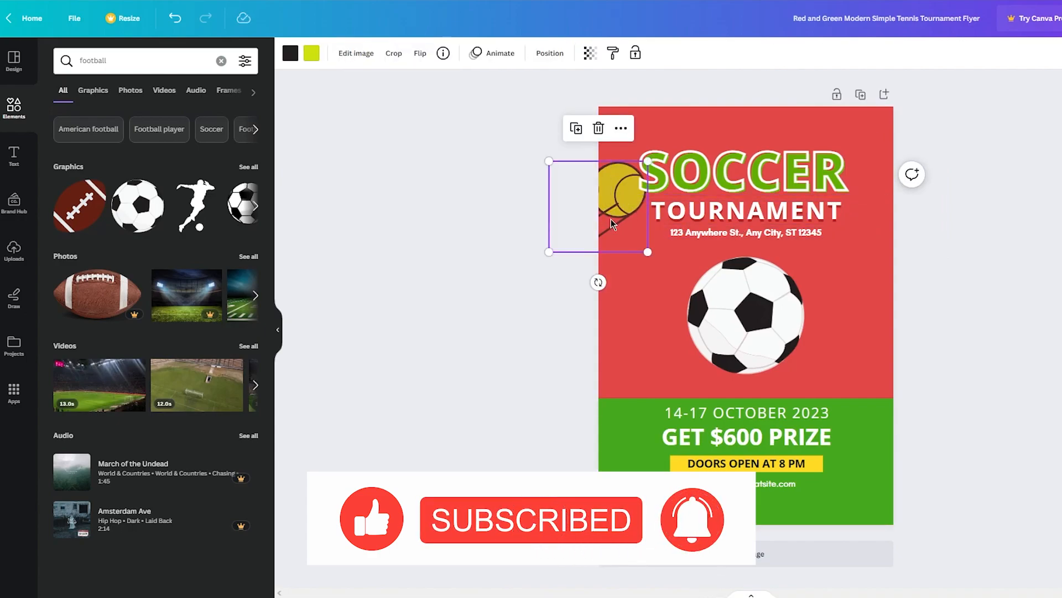
{"action": "key", "text": "Delete"}
Add another soccer ball graphic, shrink it, and place it partly over the page's left edge beside the "SOCCER" heading
{"action": "left_click", "coordinate": [256, 208]}
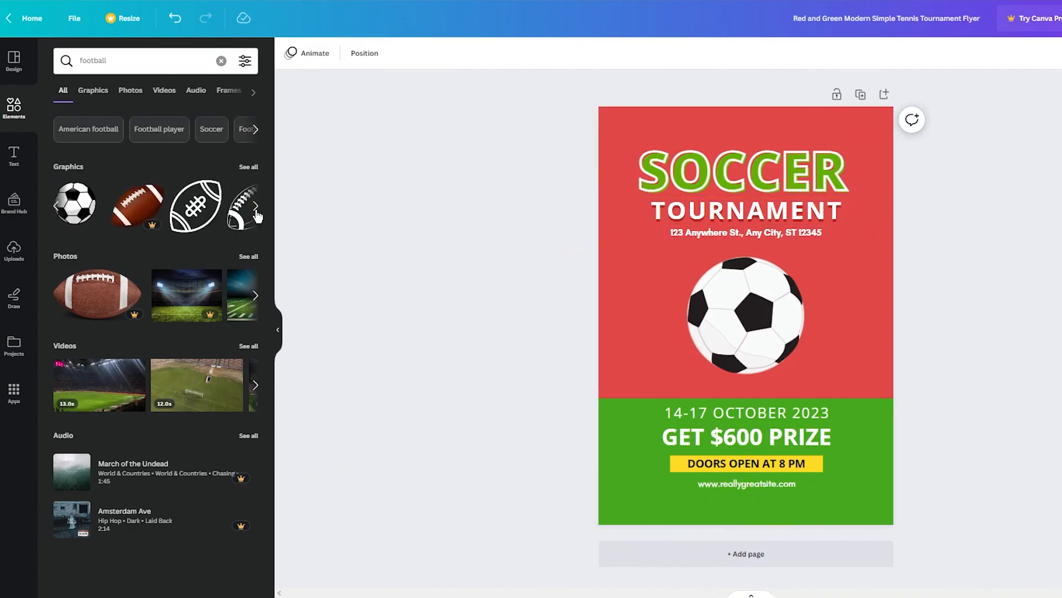
{"action": "left_click", "coordinate": [74, 202]}
{"action": "left_click_drag", "start_coordinate": [811, 261], "coordinate": [743, 327]}
{"action": "left_click_drag", "start_coordinate": [706, 356], "coordinate": [598, 200]}
{"action": "left_click", "coordinate": [565, 220]}
{"action": "left_click", "coordinate": [605, 210]}
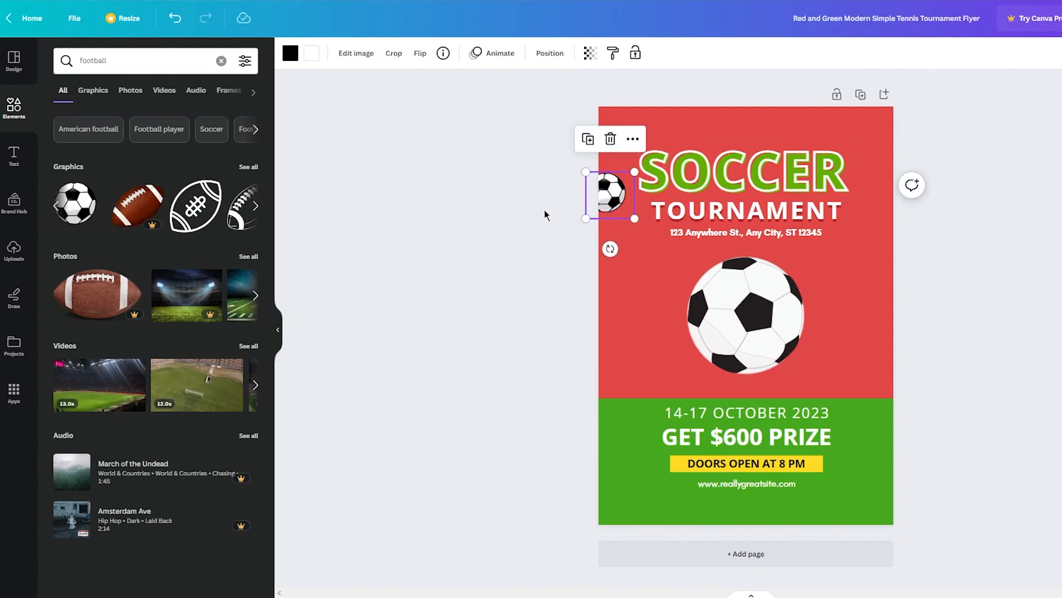
Duplicate the small soccer ball and place the copy on the page's right edge, level with the original
{"action": "key", "text": "ctrl+d"}
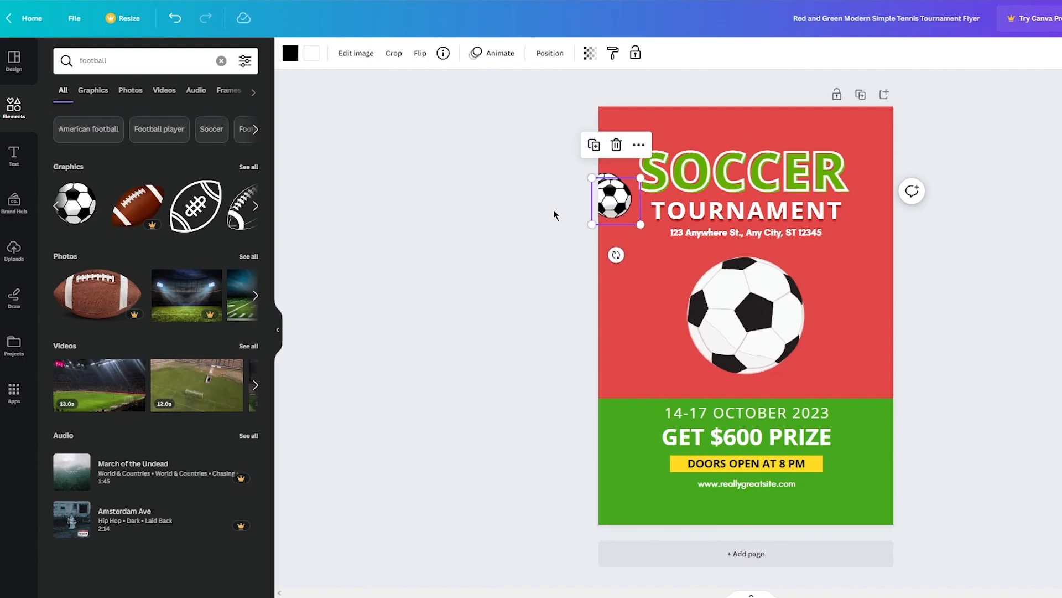
{"action": "left_click_drag", "start_coordinate": [605, 198], "coordinate": [888, 192]}
{"action": "left_click", "coordinate": [952, 187]}
{"action": "left_click", "coordinate": [961, 194]}
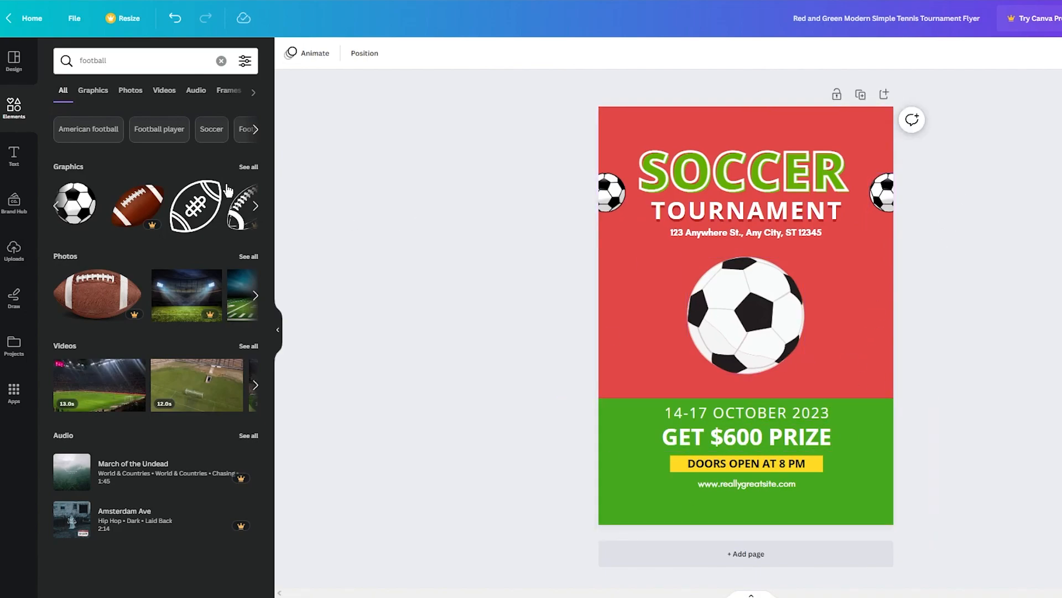
Search the elements for "soccer player"
{"action": "left_click", "coordinate": [160, 61]}
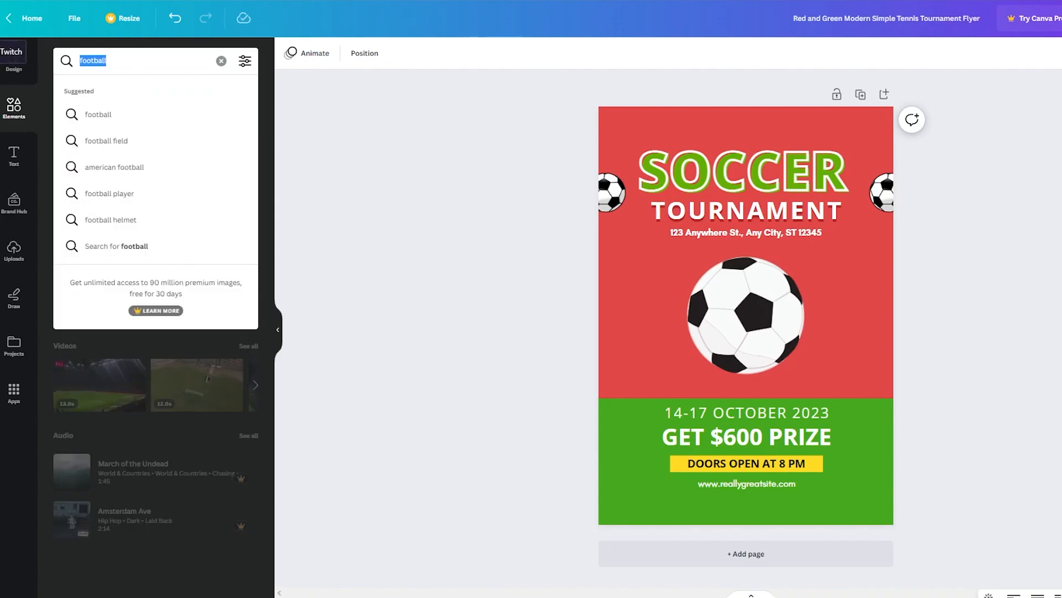
{"action": "type", "text": "food"}
{"action": "key", "text": "BackSpace"}
{"action": "key", "text": "BackSpace"}
{"action": "key", "text": "BackSpace"}
{"action": "key", "text": "BackSpace"}
{"action": "type", "text": "so"}
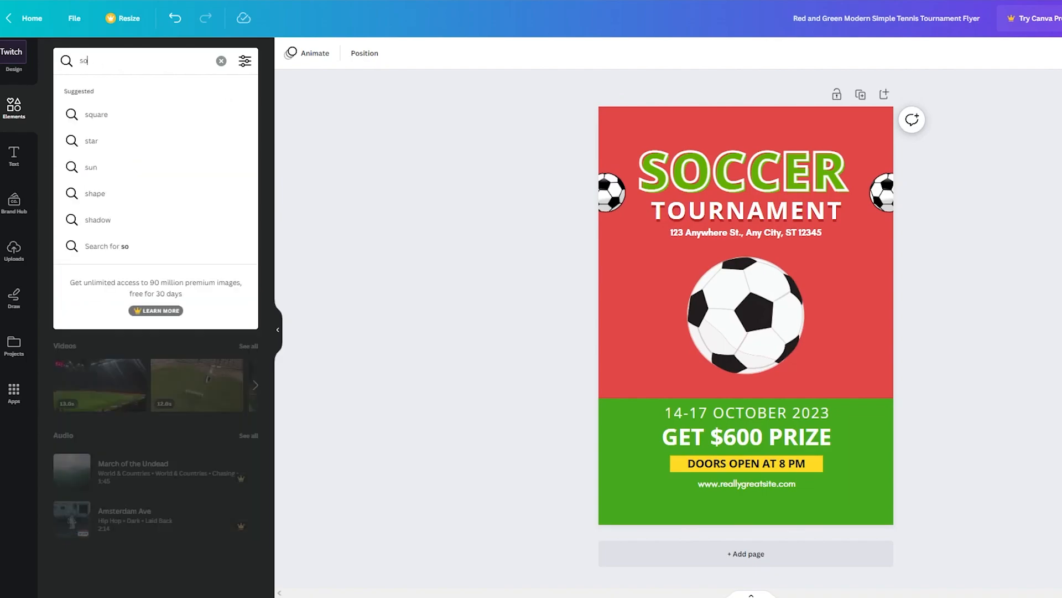
{"action": "type", "text": "ccer player"}
{"action": "key", "text": "Return"}
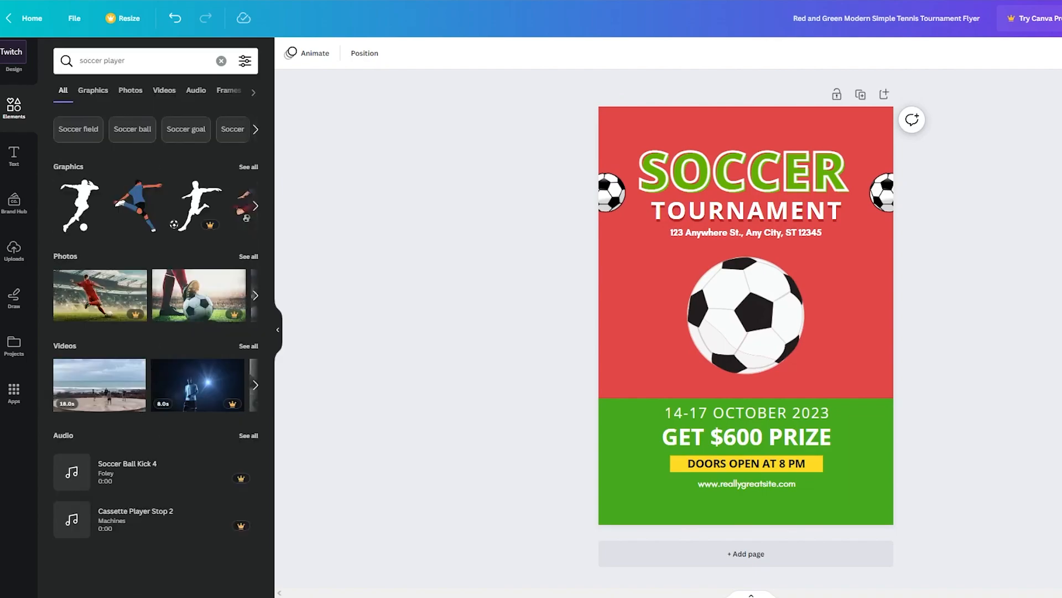
Add the soccer player silhouette and centre it over the large ball, just below the address line
{"action": "left_click", "coordinate": [72, 224]}
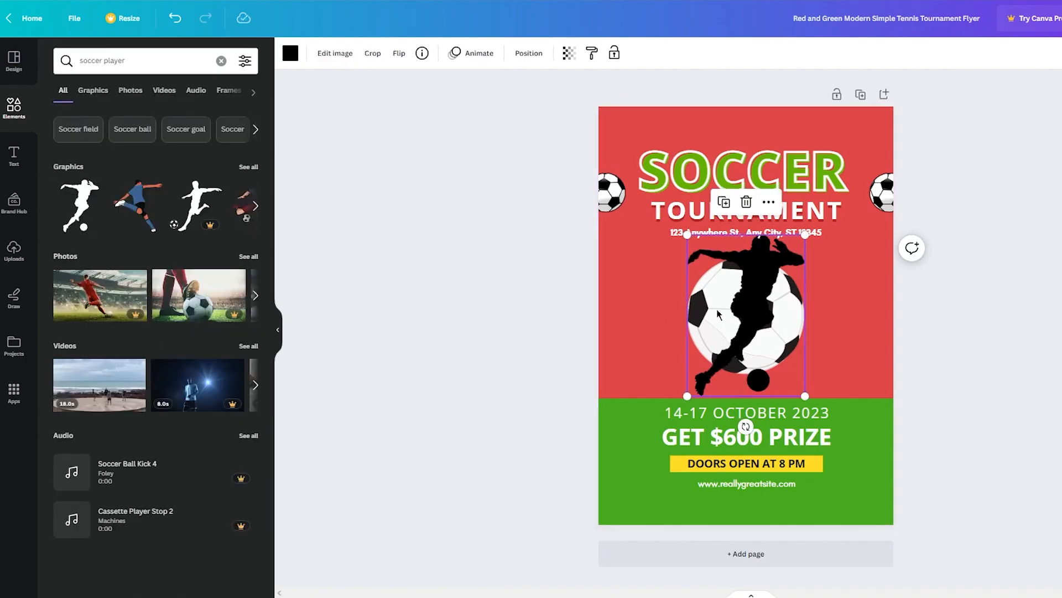
{"action": "key", "text": "Escape"}
{"action": "mouse_move", "coordinate": [771, 281]}
{"action": "left_mouse_down"}
{"action": "mouse_move", "coordinate": [759, 297]}
{"action": "mouse_move", "coordinate": [759, 283]}
{"action": "left_mouse_up"}
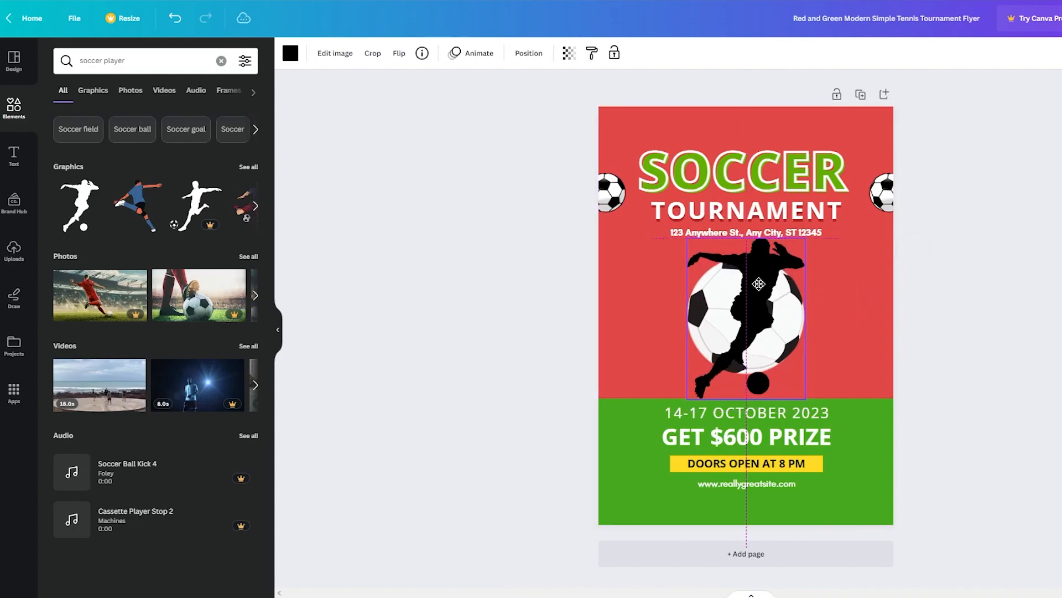
{"action": "left_click", "coordinate": [1015, 314]}
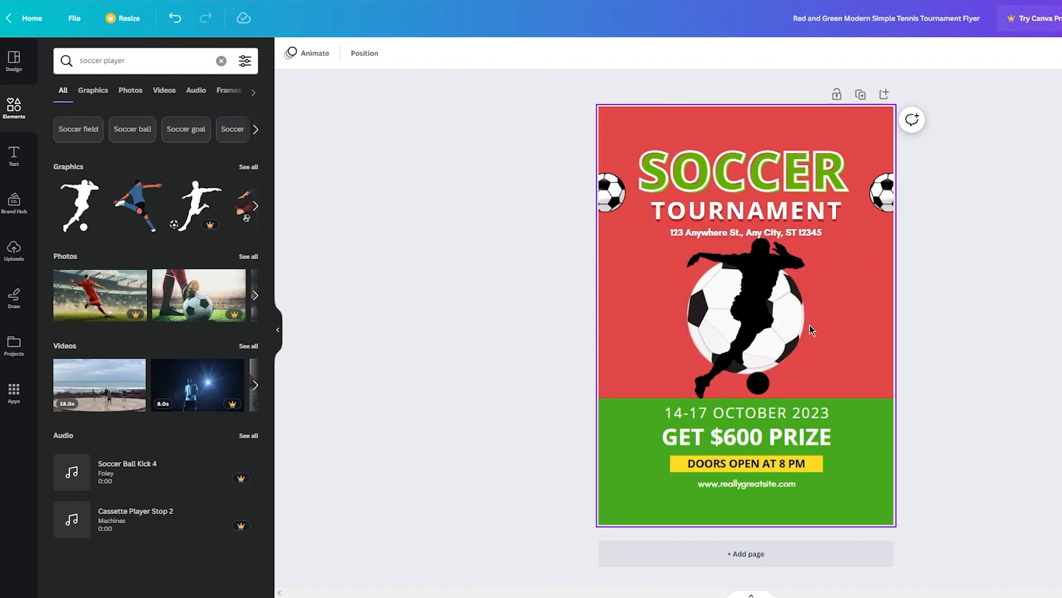
Add the blue-shirted soccer player graphic, shrink it, and place it at the page's left edge beside the silhouette
{"action": "left_click", "coordinate": [166, 217]}
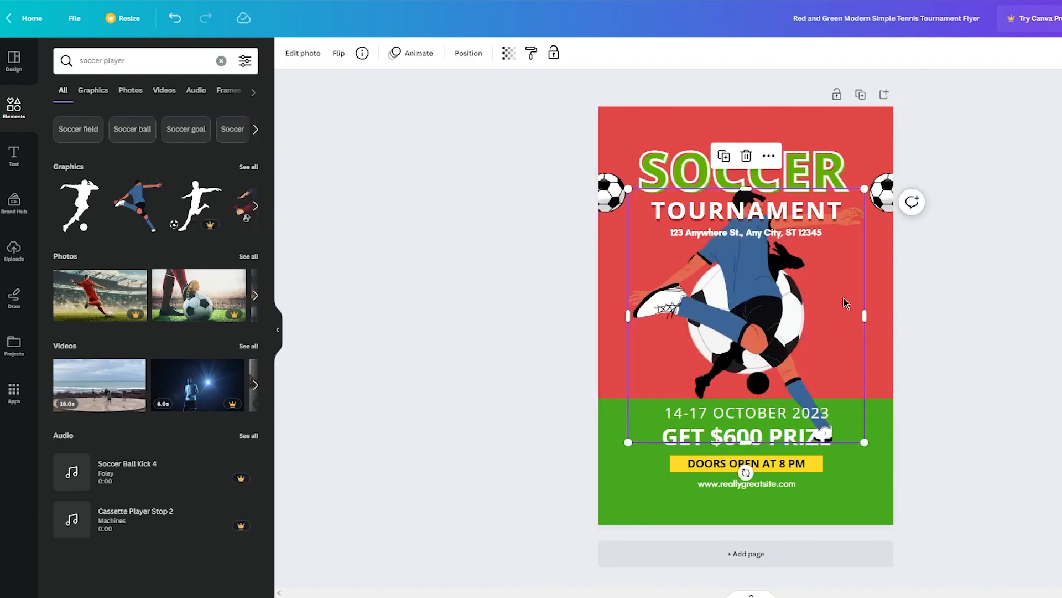
{"action": "left_click_drag", "start_coordinate": [864, 189], "coordinate": [772, 289]}
{"action": "left_click_drag", "start_coordinate": [698, 330], "coordinate": [623, 281]}
{"action": "left_click", "coordinate": [930, 310]}
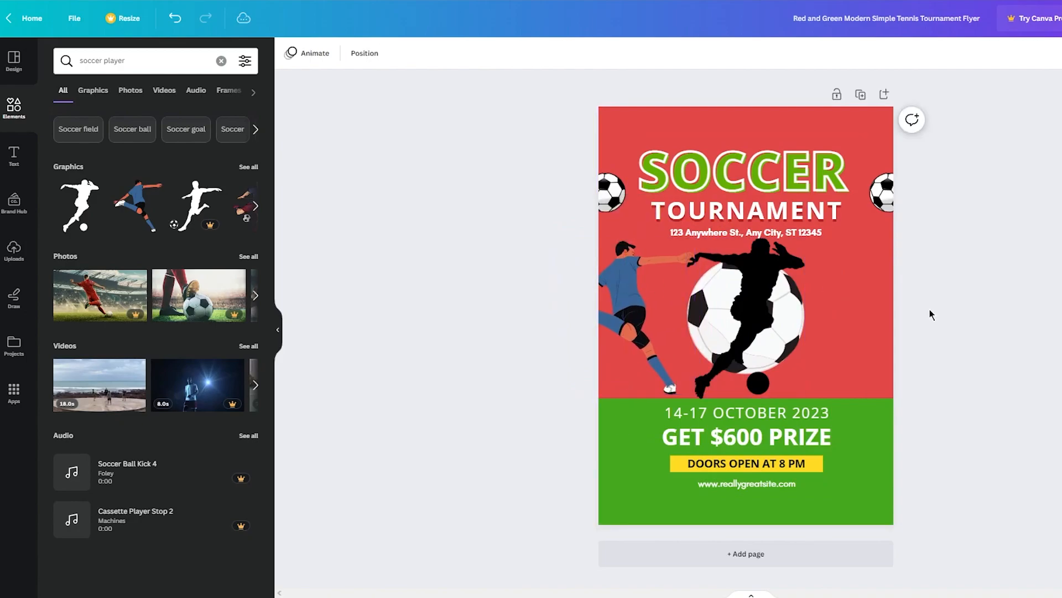
Paste a copy of the blue-shirted player and move it to the right side of the large ball
{"action": "key", "text": "ctrl+v"}
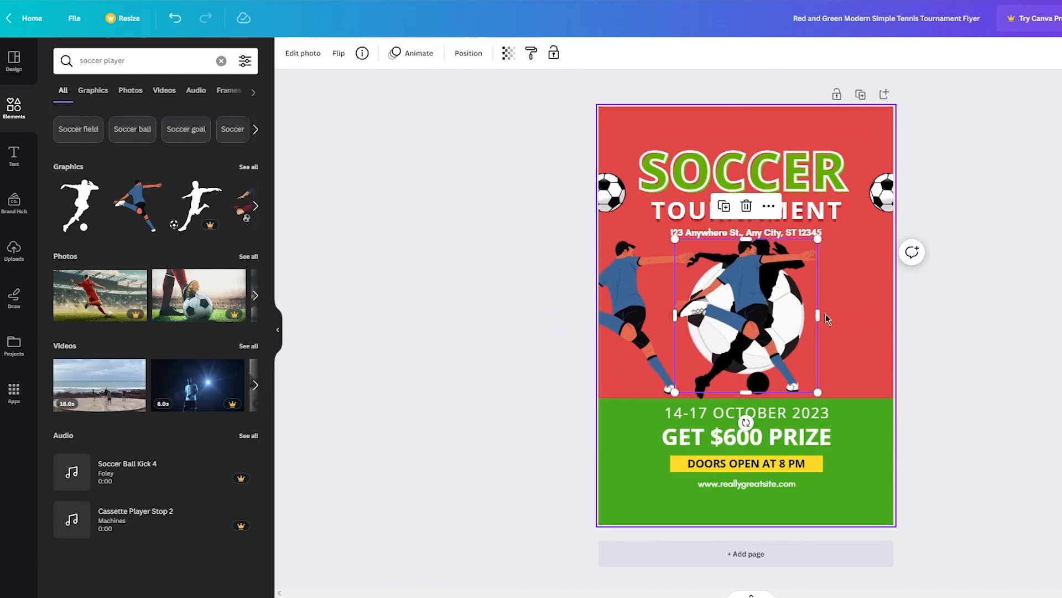
{"action": "left_click_drag", "start_coordinate": [818, 316], "coordinate": [816, 345]}
{"action": "left_click_drag", "start_coordinate": [747, 320], "coordinate": [862, 330]}
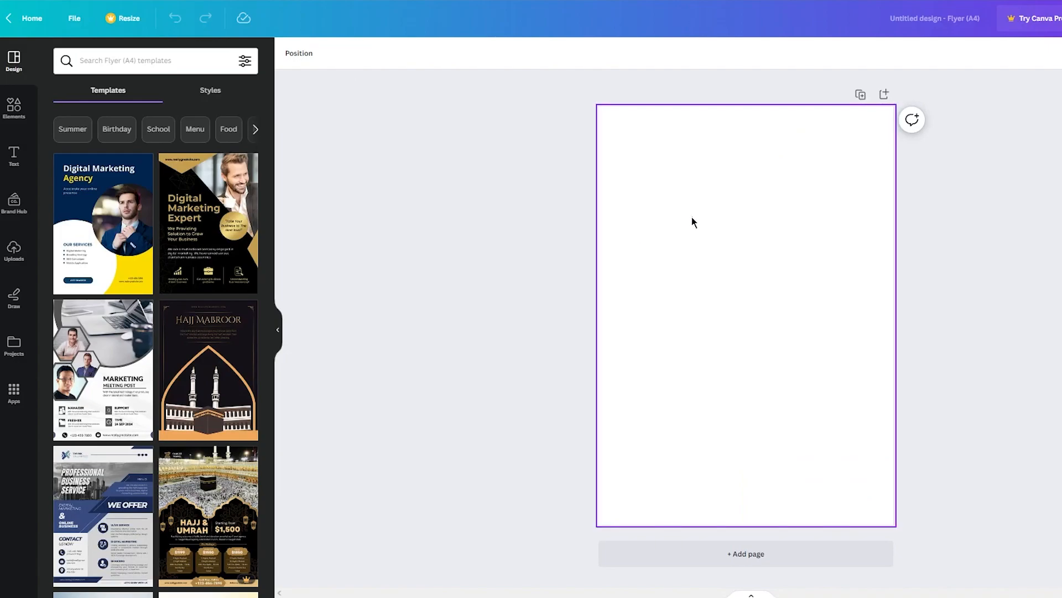
Set the background colour of the blank A4 flyer to solid dark blue
{"action": "left_click", "coordinate": [693, 221]}
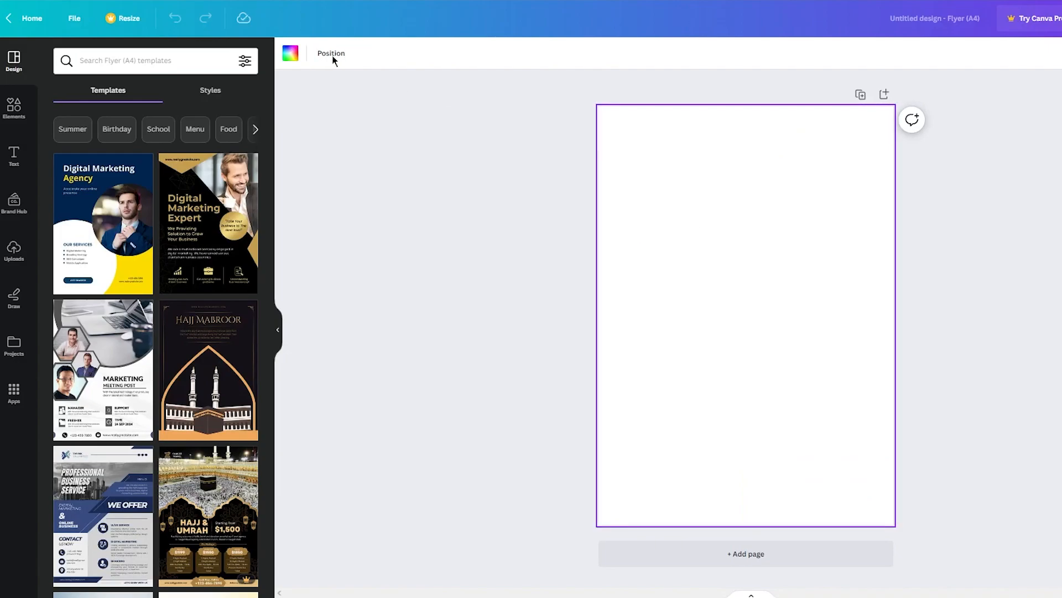
{"action": "left_click", "coordinate": [290, 53]}
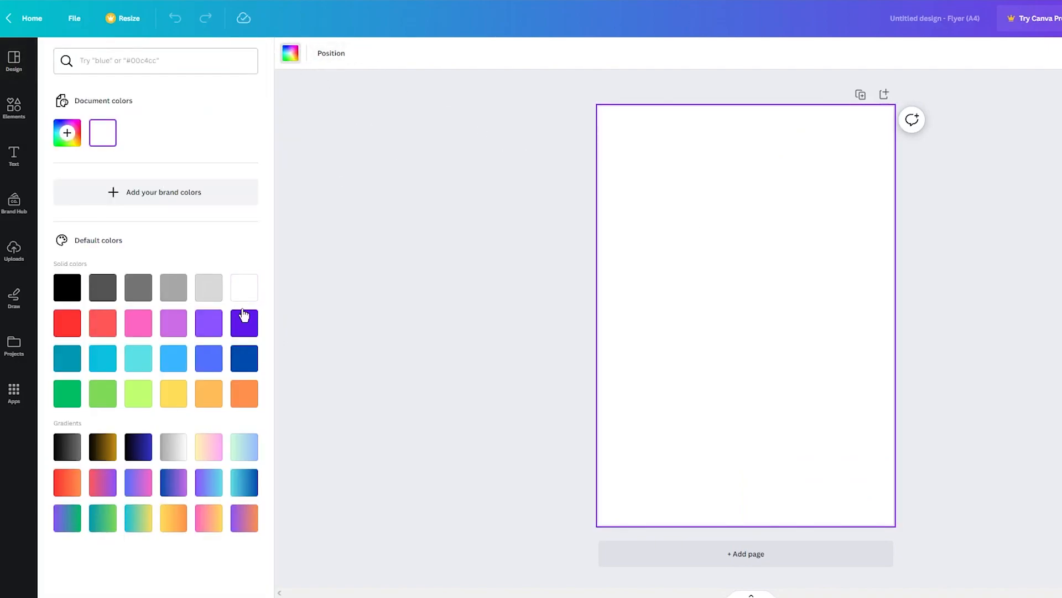
{"action": "left_click", "coordinate": [244, 356]}
{"action": "left_click", "coordinate": [379, 299]}
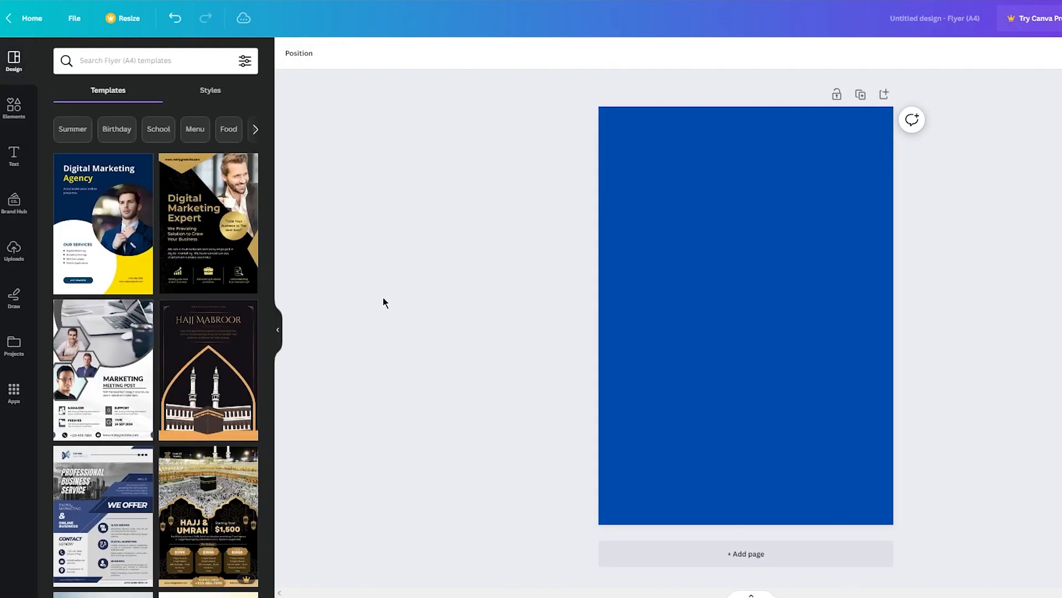
Add the "Photography Workshop COMPLETION" text combination, keeping only its "COMPLETION" line and moving that near the top of the page
{"action": "left_click", "coordinate": [14, 155]}
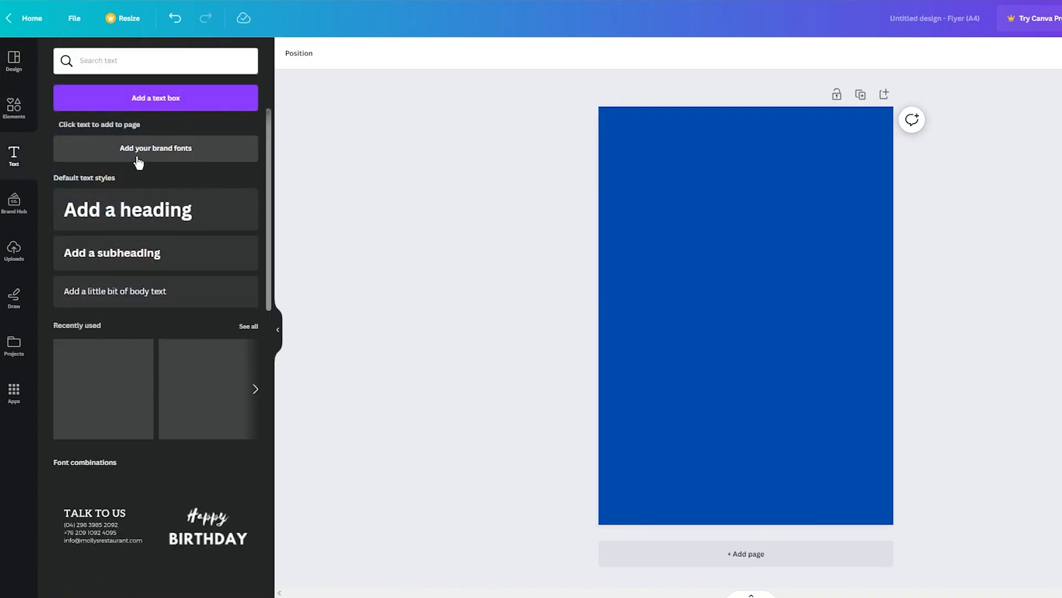
{"action": "scroll", "coordinate": [219, 391], "scroll_direction": "down", "scroll_amount": 6}
{"action": "scroll", "coordinate": [221, 390], "scroll_direction": "up", "scroll_amount": 3}
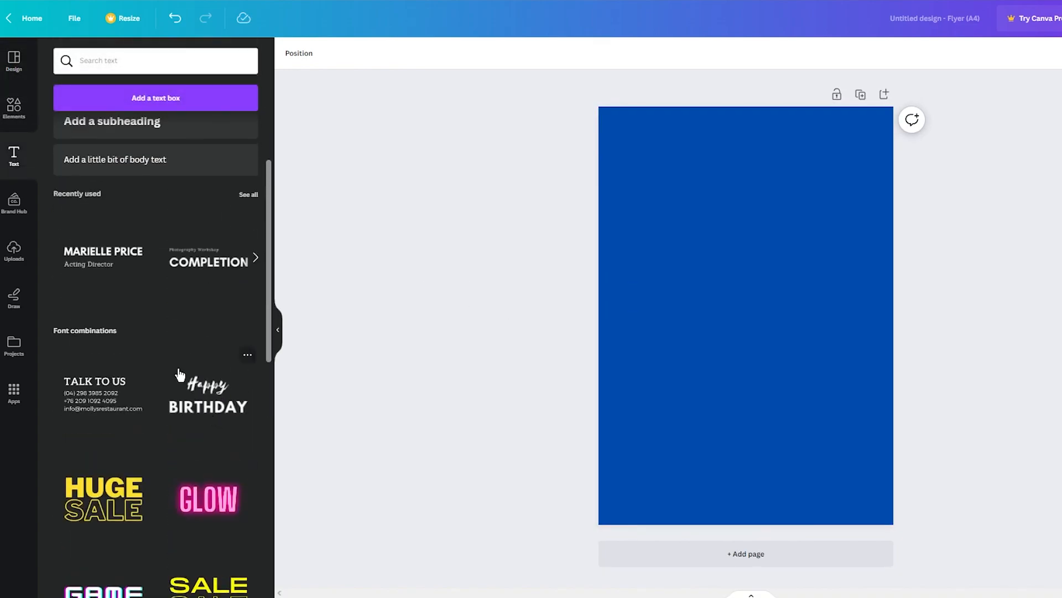
{"action": "left_click", "coordinate": [235, 271]}
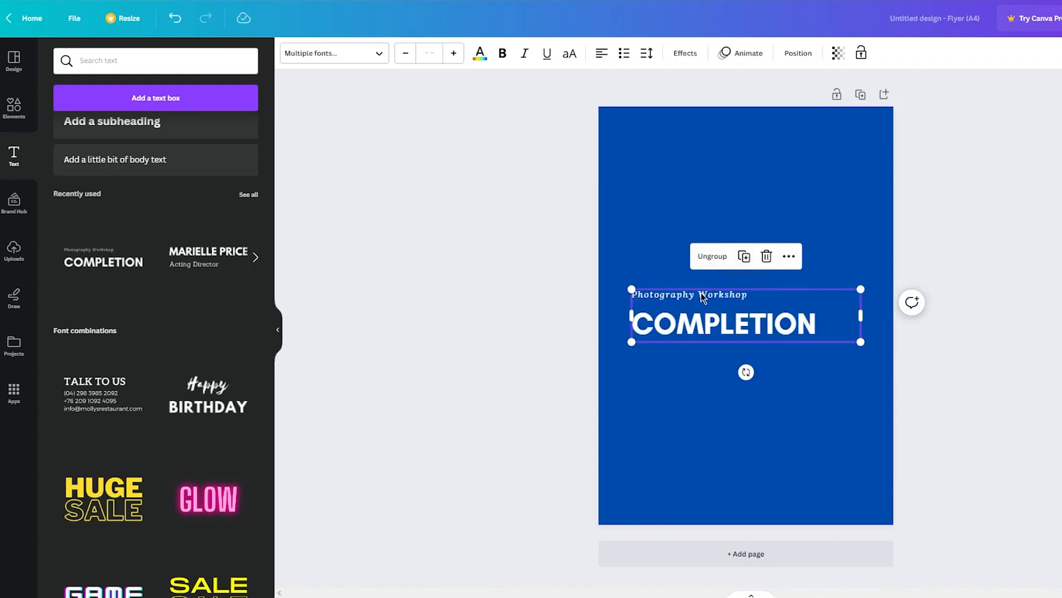
{"action": "key", "text": "Delete"}
{"action": "left_click_drag", "start_coordinate": [721, 321], "coordinate": [722, 151]}
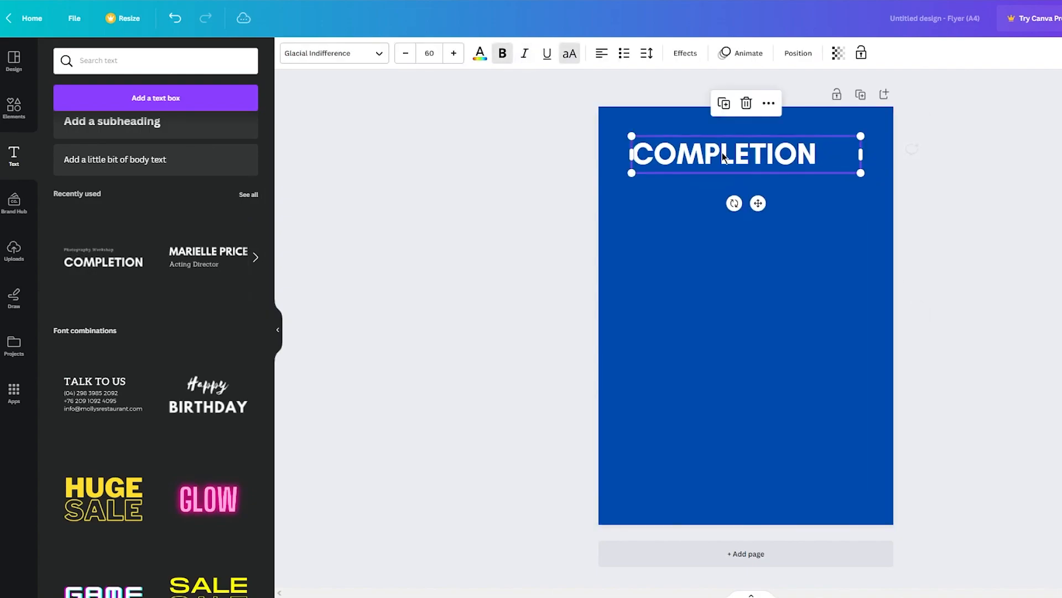
Replace the "COMPLETION" text with "HOCKEY TOURNAMENT" on two lines
{"action": "double_click", "coordinate": [774, 154]}
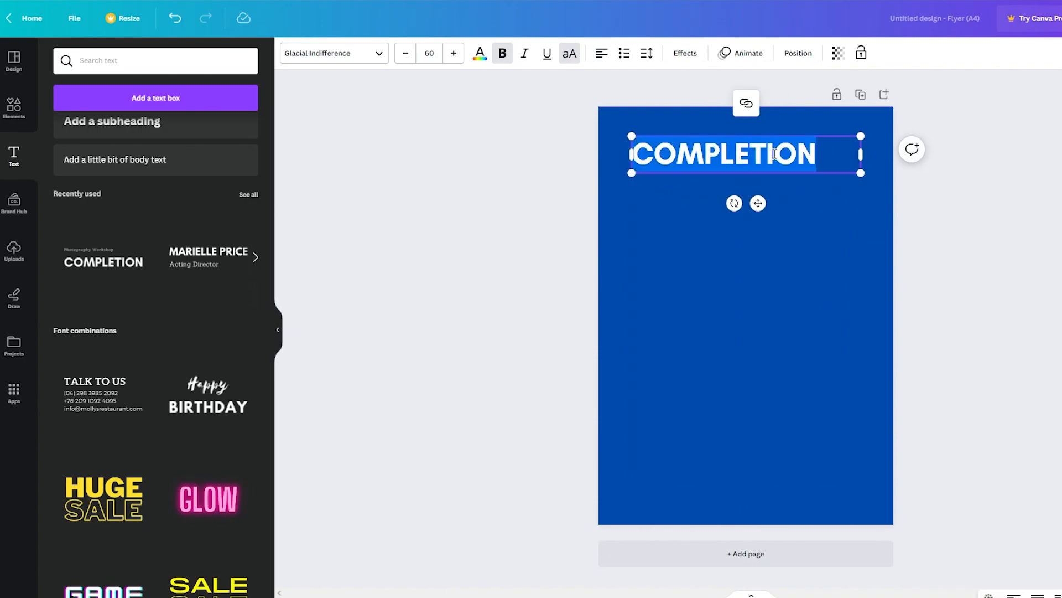
{"action": "type", "text": "HOXC"}
{"action": "key", "text": "BackSpace"}
{"action": "key", "text": "BackSpace"}
{"action": "type", "text": "CKE"}
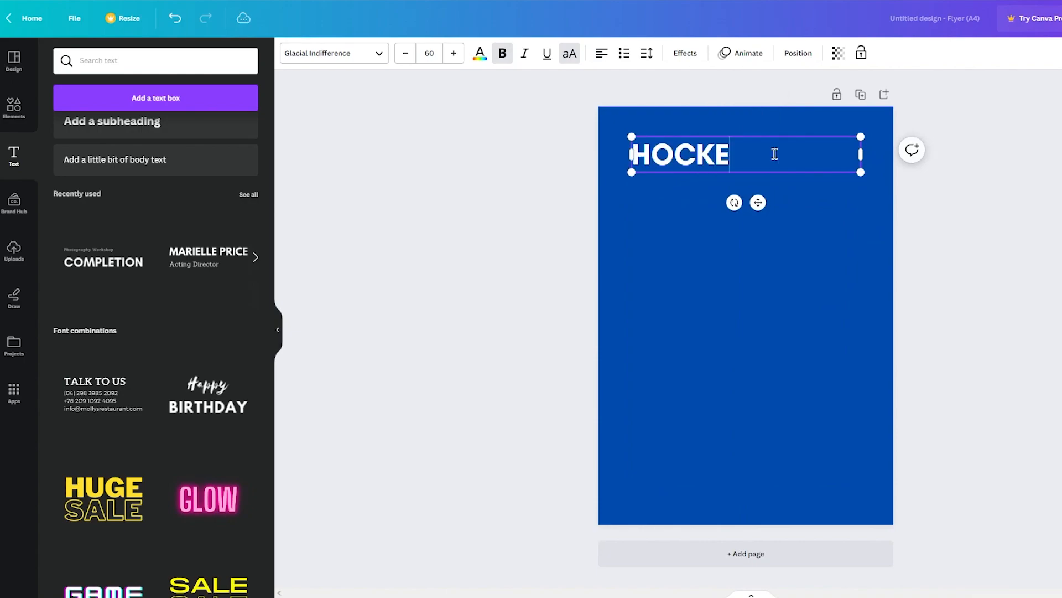
{"action": "type", "text": "Y"}
{"action": "key", "text": "Return"}
{"action": "type", "text": "TOURNA"}
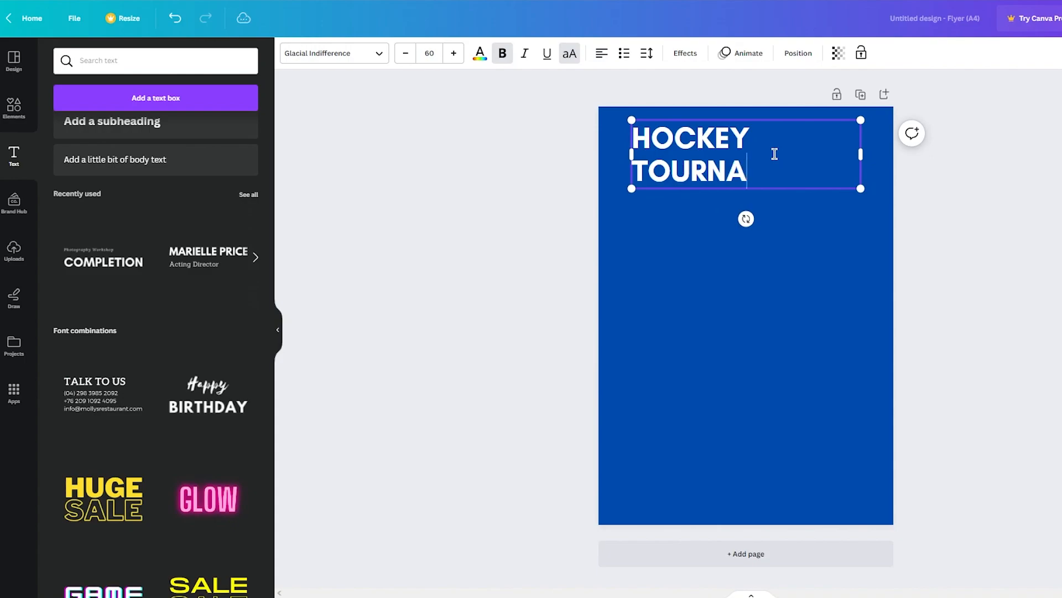
{"action": "type", "text": "MENT"}
Centre-align the "HOCKEY TOURNAMENT" heading and move it slightly down, centred across the page
{"action": "key", "text": "ctrl+a"}
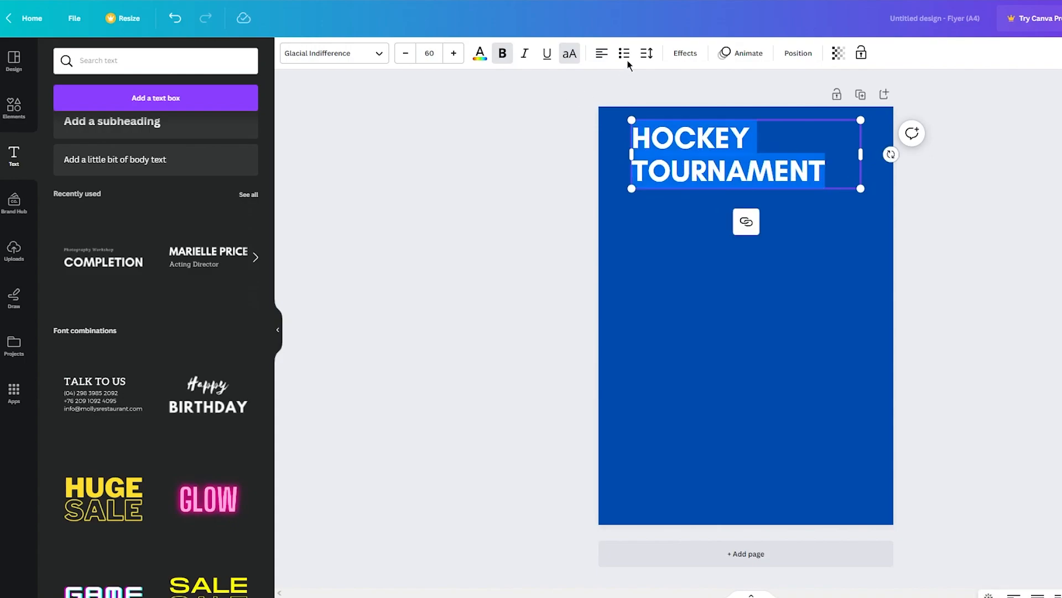
{"action": "left_click", "coordinate": [601, 53]}
{"action": "left_click", "coordinate": [875, 171]}
{"action": "left_click_drag", "start_coordinate": [830, 169], "coordinate": [809, 183]}
{"action": "left_click", "coordinate": [1039, 187]}
Search the elements library for "hockey" and add the crossed hockey sticks and puck graphic to the flyer
{"action": "left_click", "coordinate": [14, 107]}
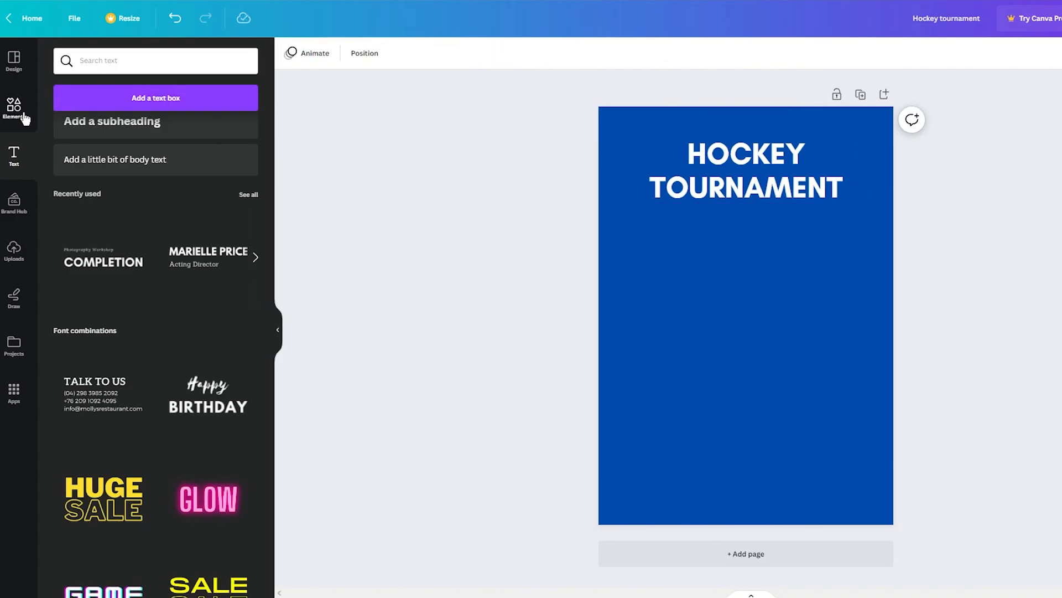
{"action": "left_click", "coordinate": [117, 58]}
{"action": "type", "text": "h"}
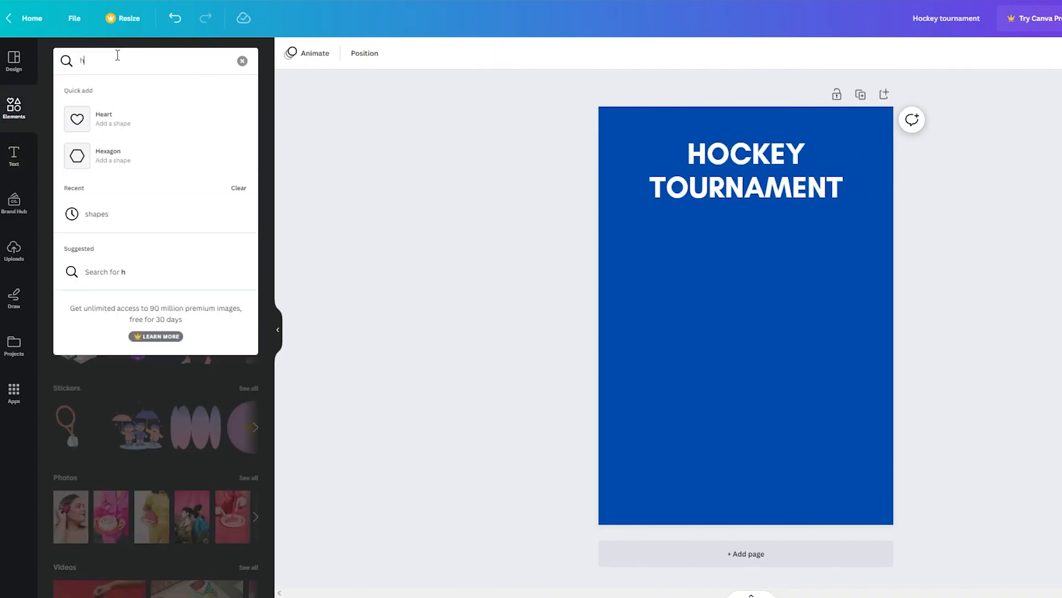
{"action": "type", "text": "ockey"}
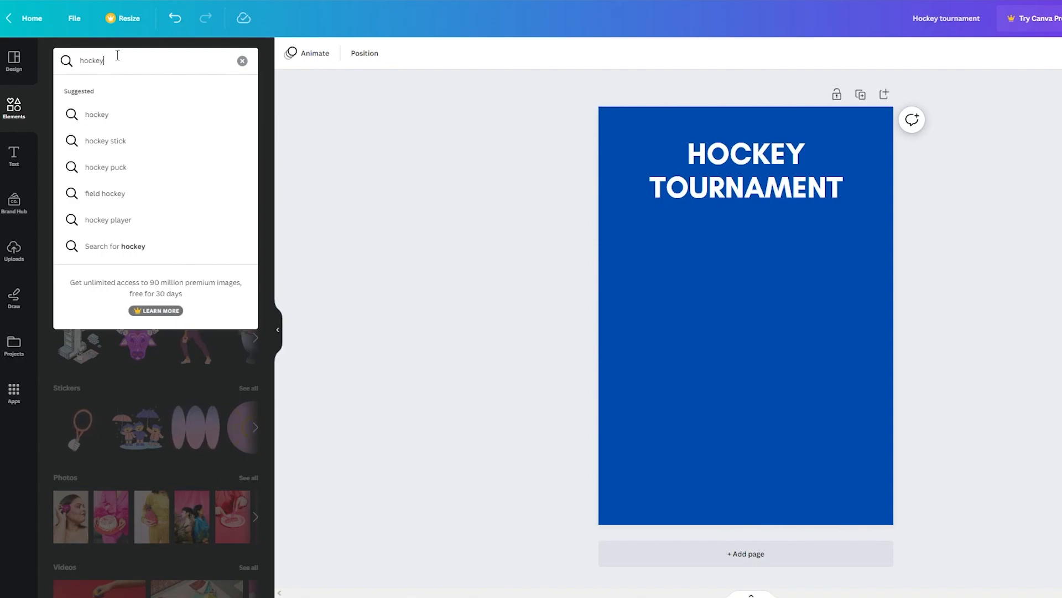
{"action": "key", "text": "Return"}
{"action": "left_click", "coordinate": [96, 198]}
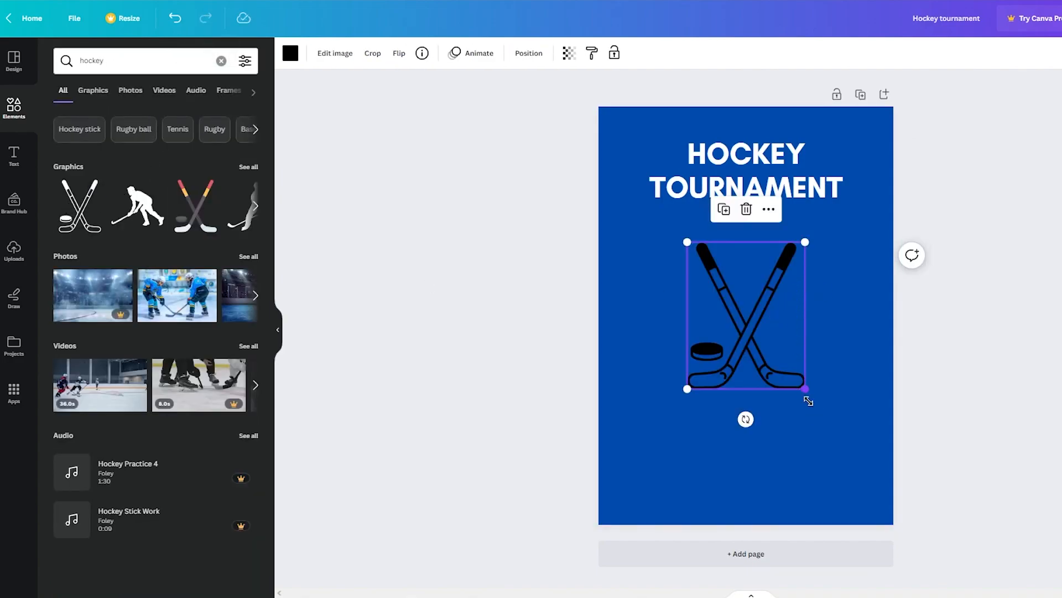
Enlarge the hockey sticks graphic, centre it across the page below the heading, and recolour it white
{"action": "left_click_drag", "start_coordinate": [805, 388], "coordinate": [858, 454]}
{"action": "left_click_drag", "start_coordinate": [780, 374], "coordinate": [754, 374]}
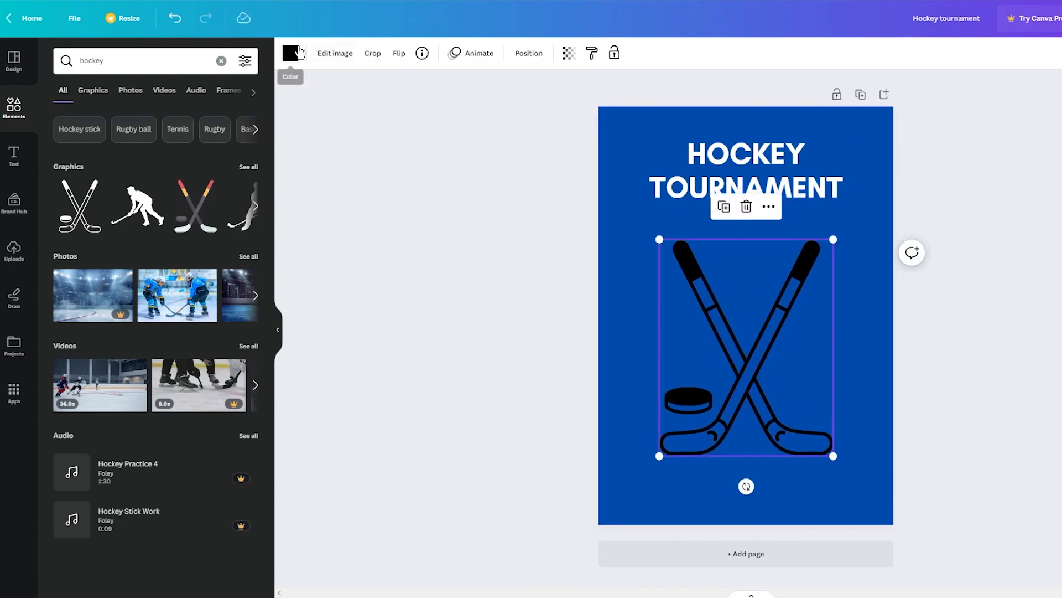
{"action": "left_click", "coordinate": [290, 53]}
{"action": "left_click", "coordinate": [166, 135]}
{"action": "left_click", "coordinate": [461, 160]}
{"action": "left_click", "coordinate": [734, 287]}
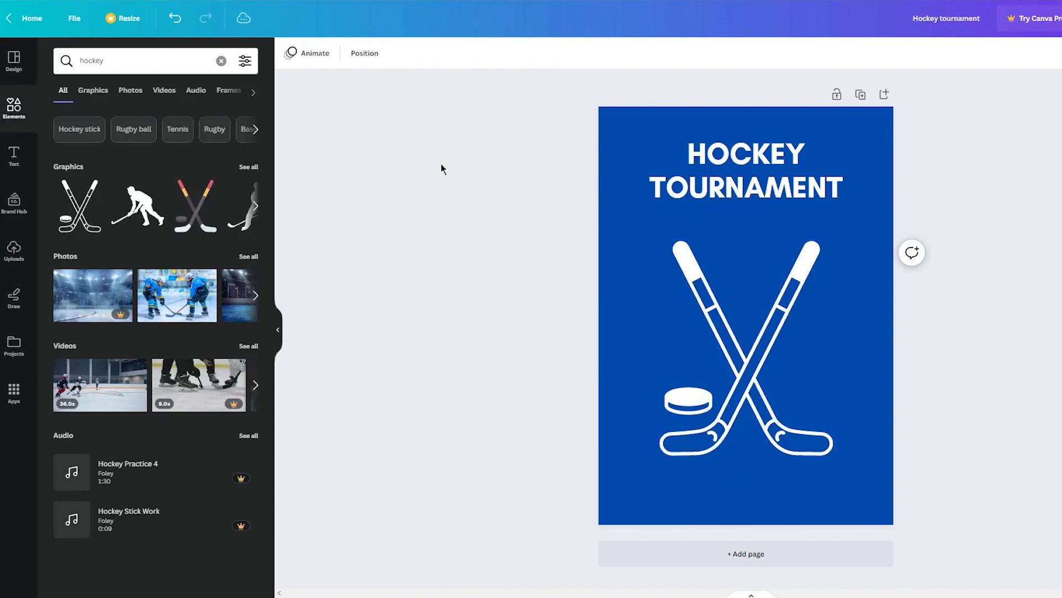
Add the hockey player silhouette graphic beside the crossed sticks, against the page's right edge
{"action": "left_click_drag", "start_coordinate": [150, 207], "coordinate": [855, 357]}
{"action": "left_click", "coordinate": [918, 356]}
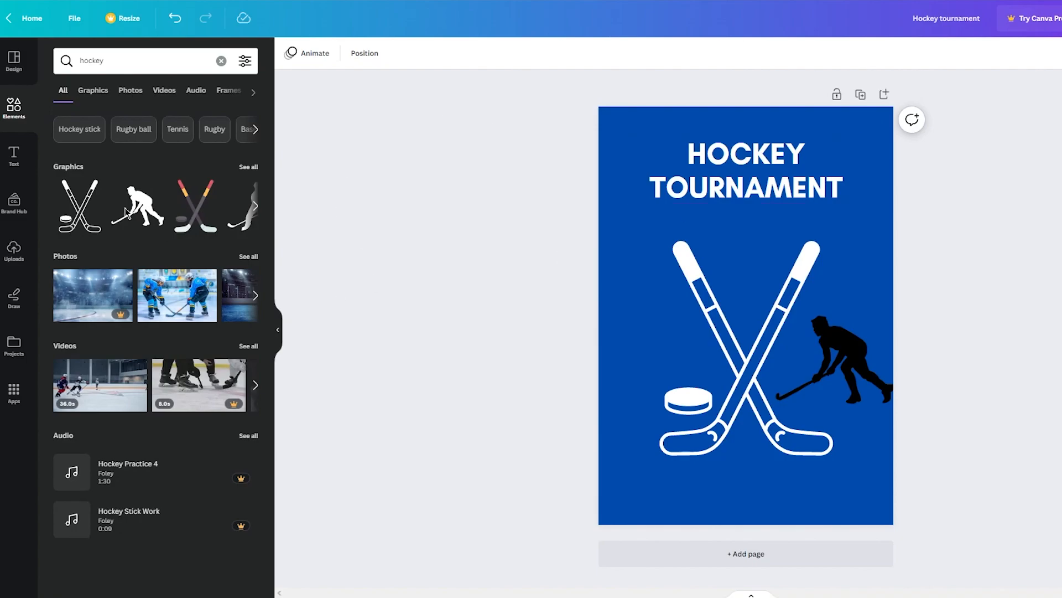
Download the hockey flyer as a PNG file, then close the image after viewing it
{"action": "left_click", "coordinate": [1045, 21]}
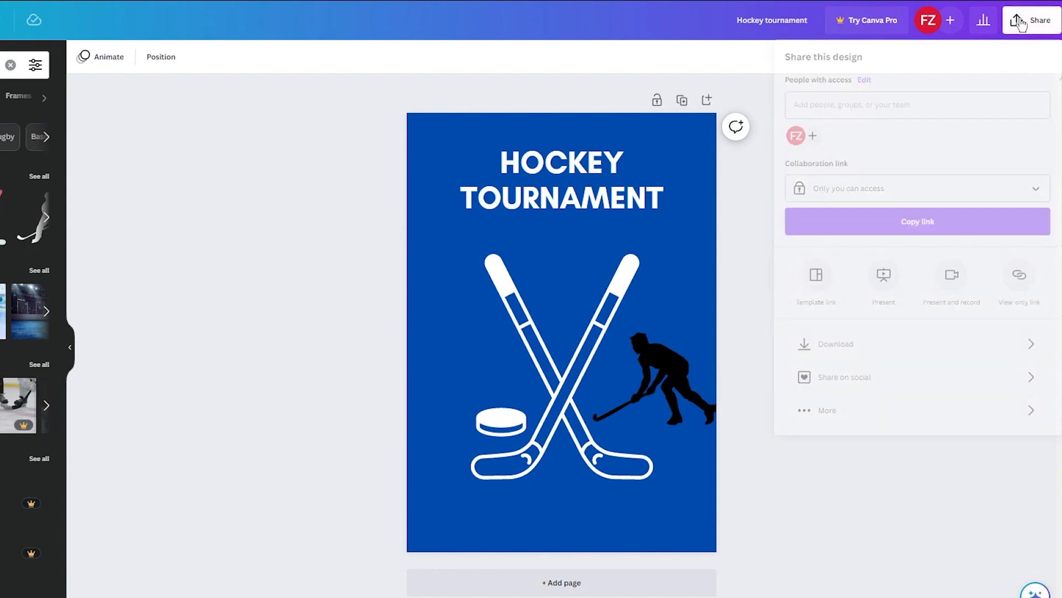
{"action": "left_click", "coordinate": [881, 354]}
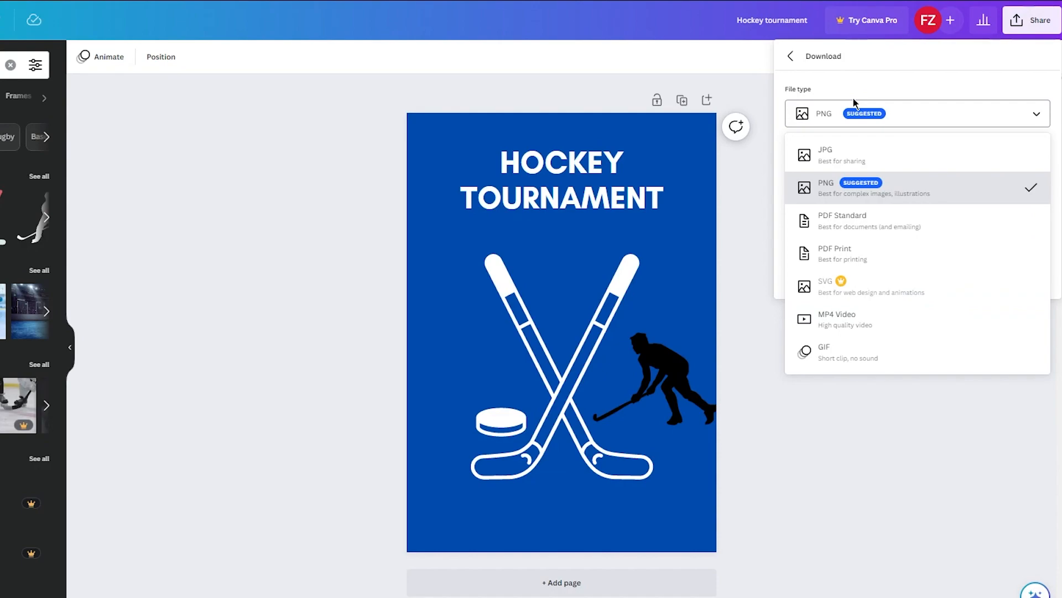
{"action": "left_click", "coordinate": [834, 188]}
{"action": "left_click", "coordinate": [846, 274]}
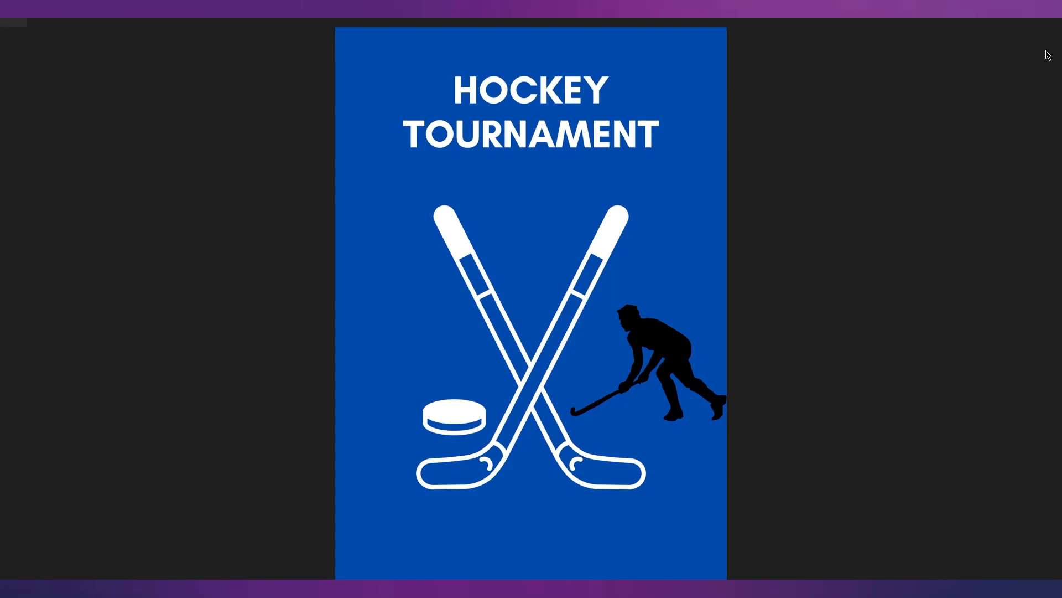
{"action": "left_click", "coordinate": [1041, 23]}
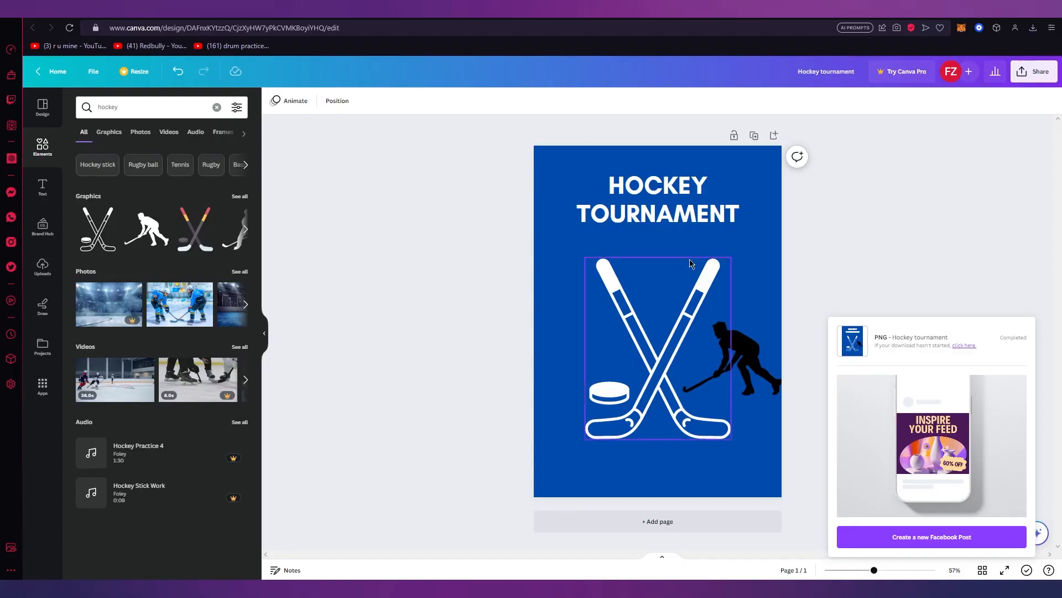